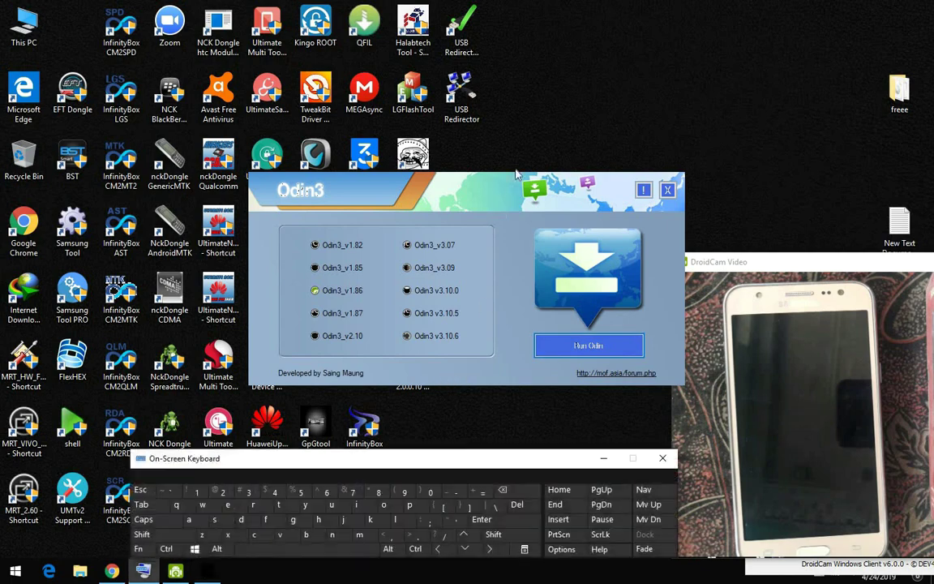
Load the J500HXXU2BPK2 BL file into the BL slot from the samsung\J500H\J500H_XXU2BPK2_OXE2BPK3 firmware folder on drive D.
{"action": "left_click_drag", "start_coordinate": [563, 88], "coordinate": [512, 115]}
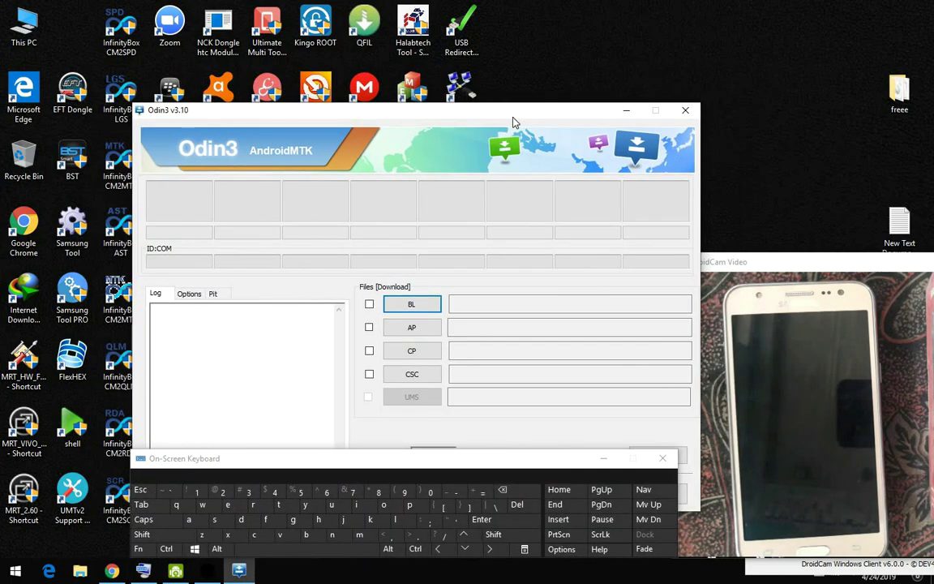
{"action": "left_click", "coordinate": [409, 304]}
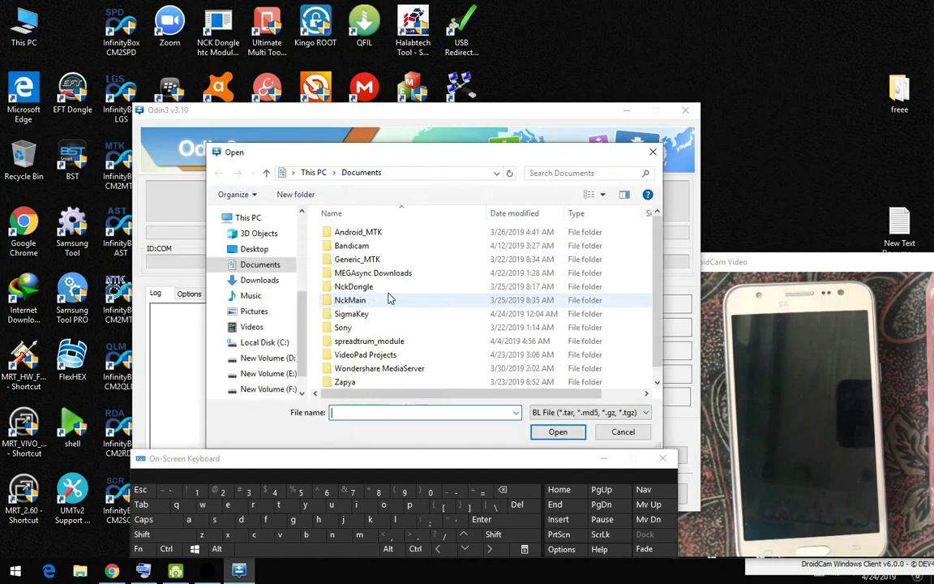
{"action": "left_click", "coordinate": [268, 358]}
{"action": "double_click", "coordinate": [351, 232]}
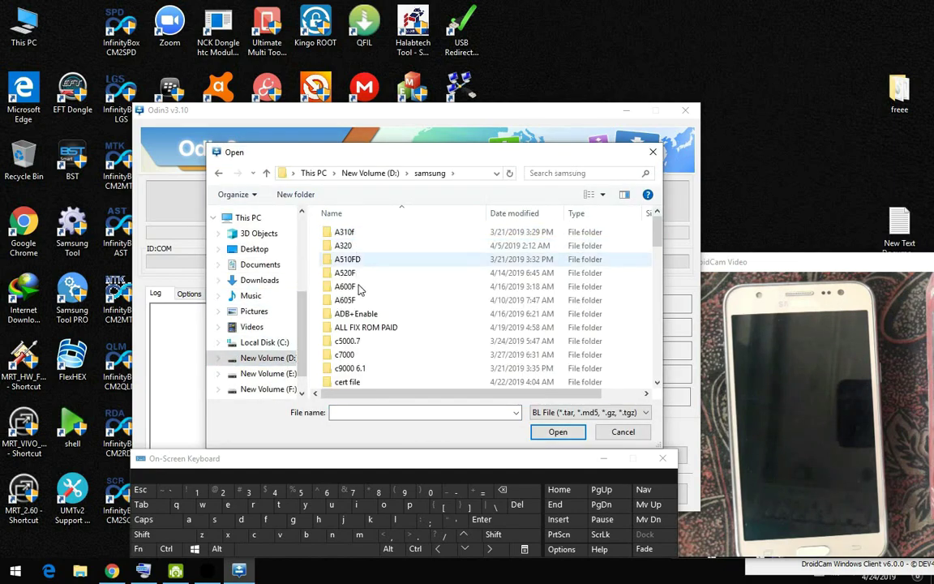
{"action": "left_click", "coordinate": [657, 346]}
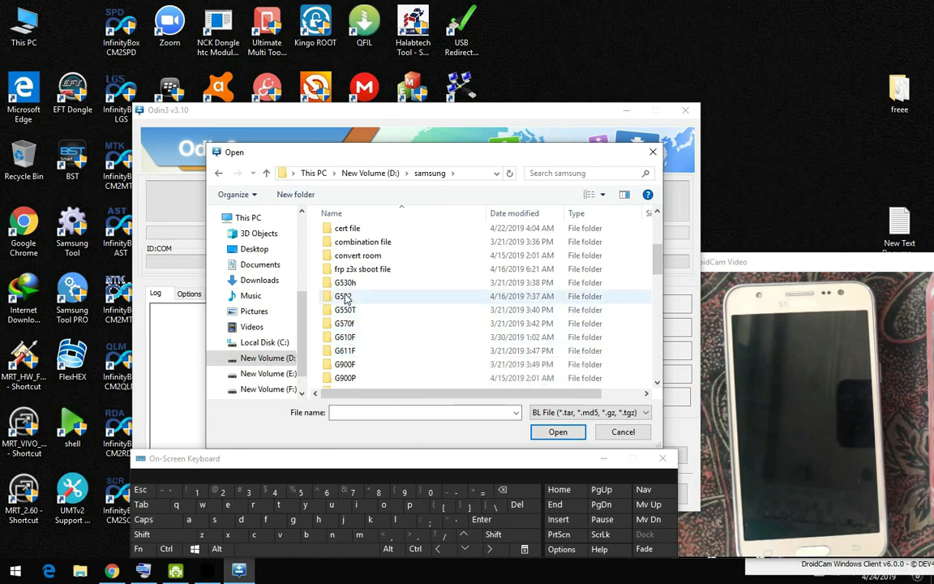
{"action": "left_click", "coordinate": [658, 370]}
{"action": "left_click", "coordinate": [658, 371]}
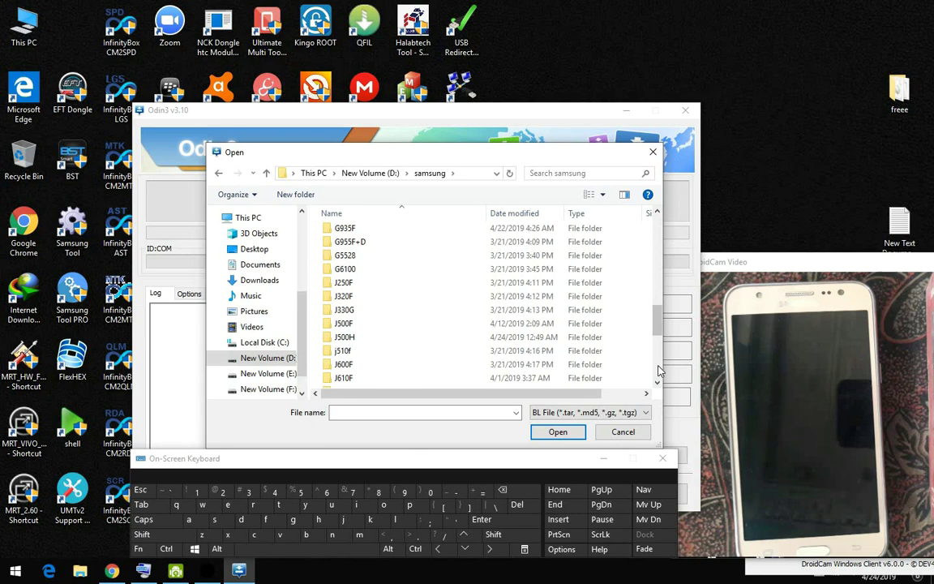
{"action": "double_click", "coordinate": [344, 336]}
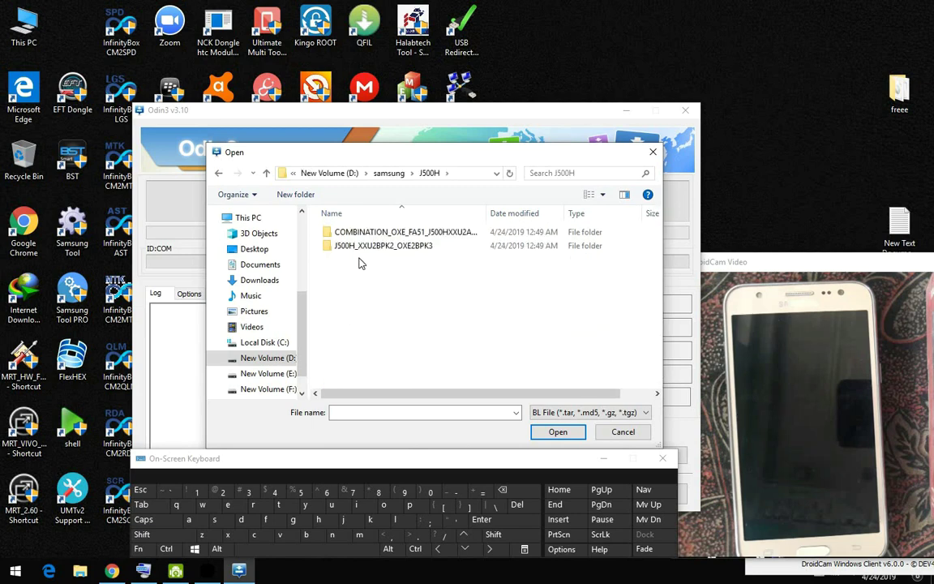
{"action": "double_click", "coordinate": [370, 246]}
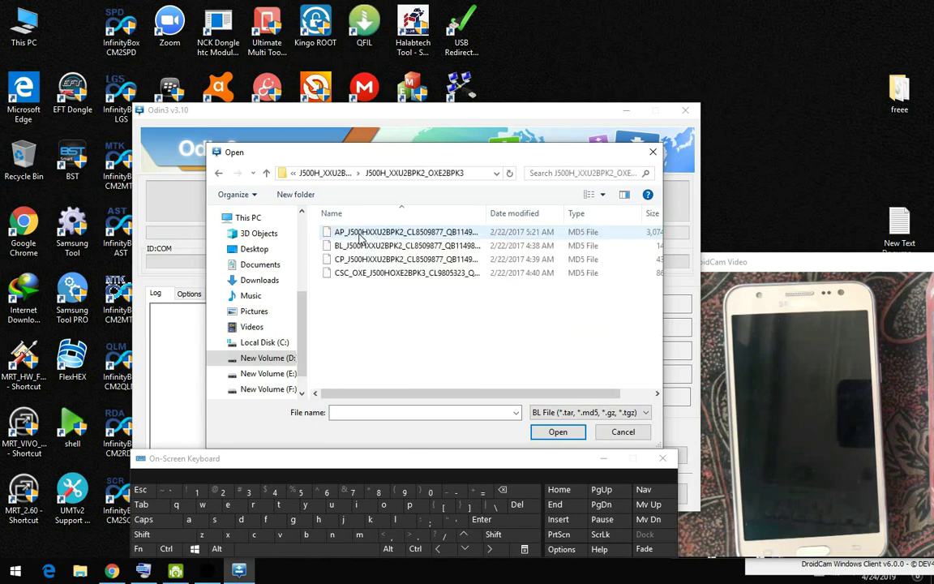
{"action": "double_click", "coordinate": [356, 248]}
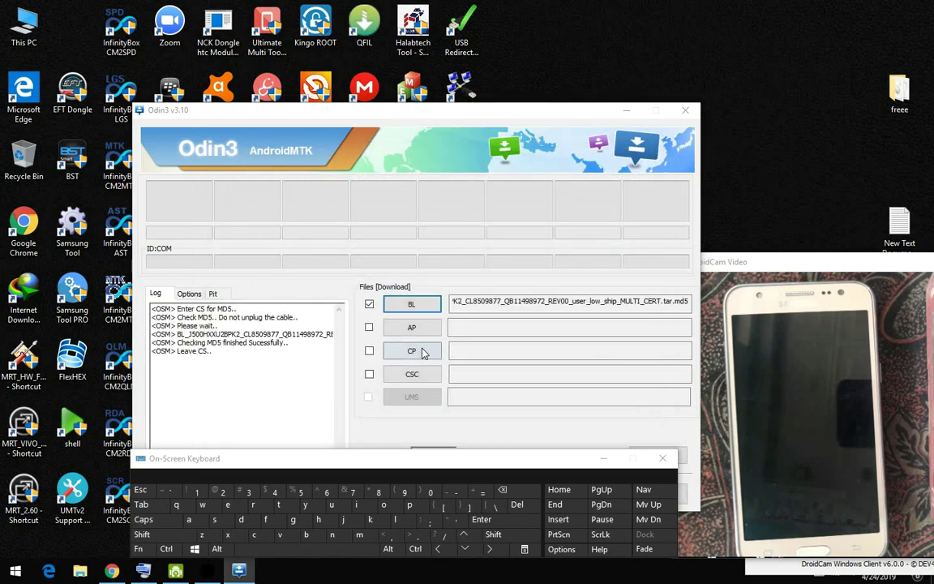
Load the CP_J500HXXU2BPK2 file into the CP slot and the CSC_OXE_J500HOXE2BPK3 file into the CSC slot.
{"action": "left_click", "coordinate": [422, 352]}
{"action": "double_click", "coordinate": [359, 259]}
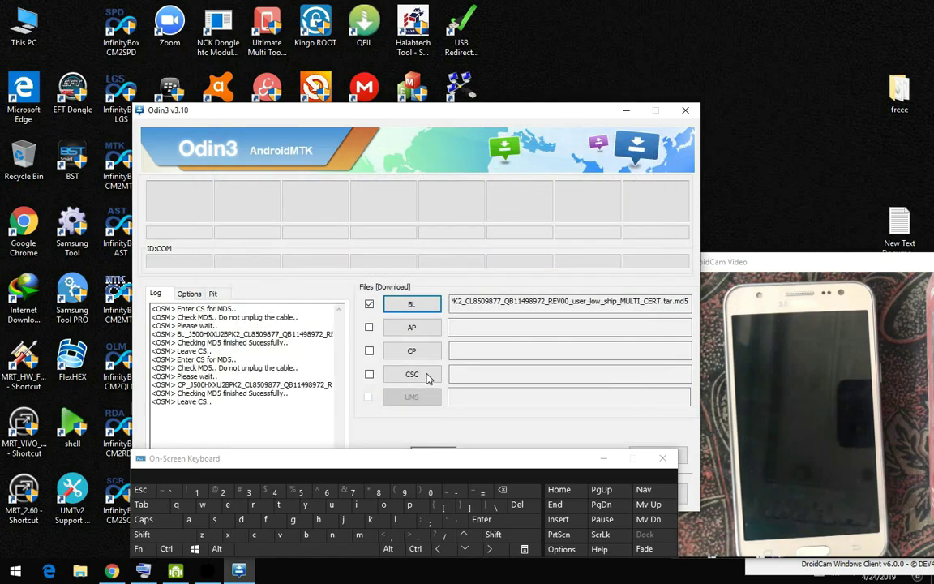
{"action": "left_click", "coordinate": [426, 377]}
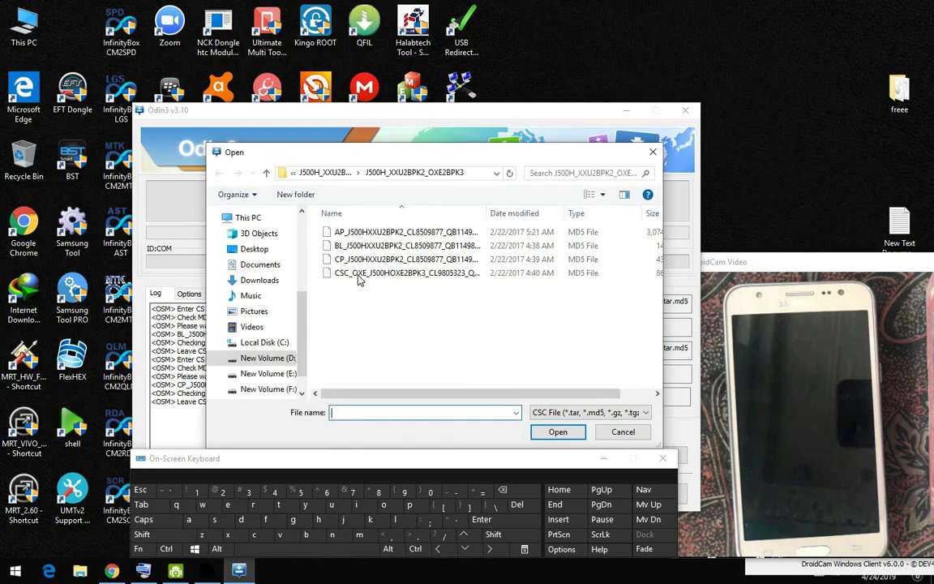
{"action": "left_click", "coordinate": [359, 274]}
{"action": "key", "text": "Return"}
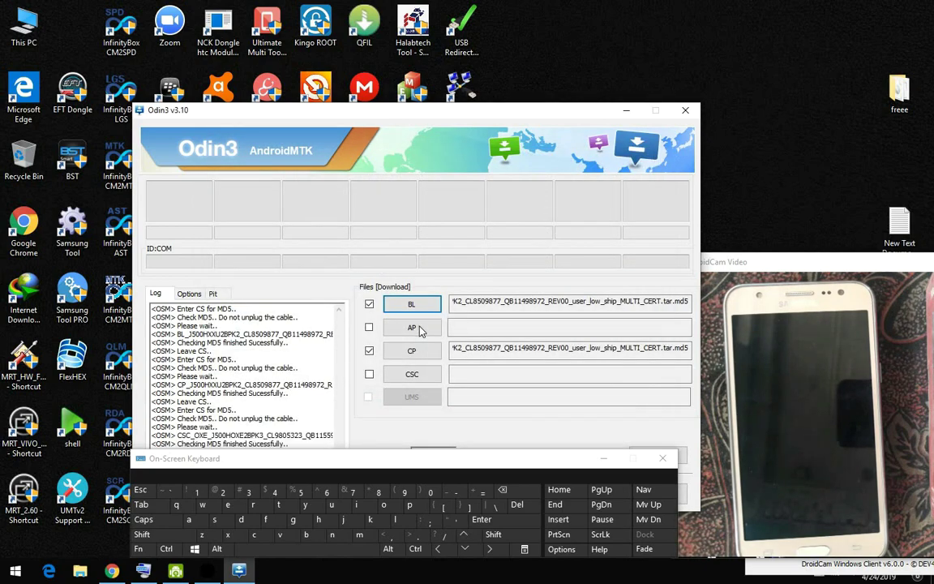
Load the AP_J500HXXU2BPK2 file into the AP slot and start flashing the connected phone.
{"action": "left_click", "coordinate": [413, 328]}
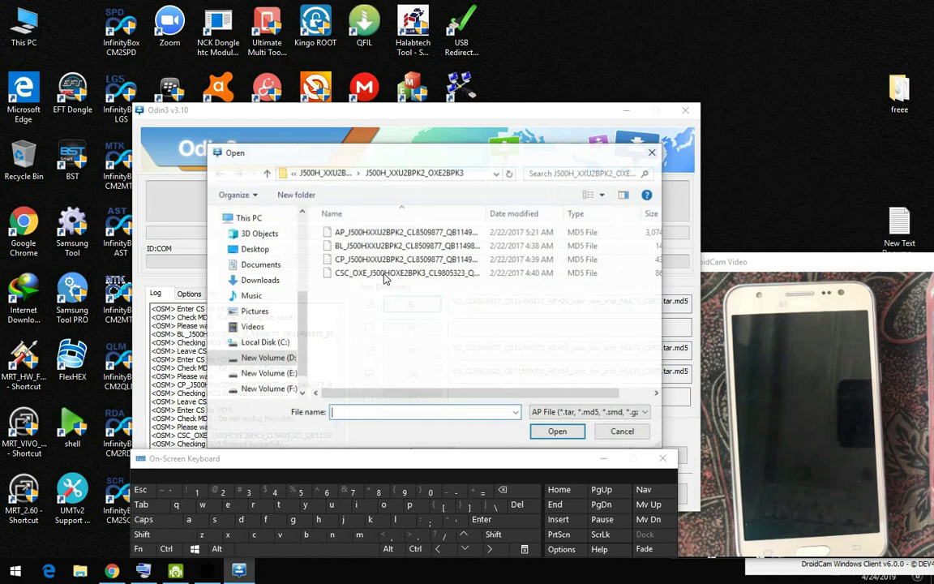
{"action": "double_click", "coordinate": [369, 232]}
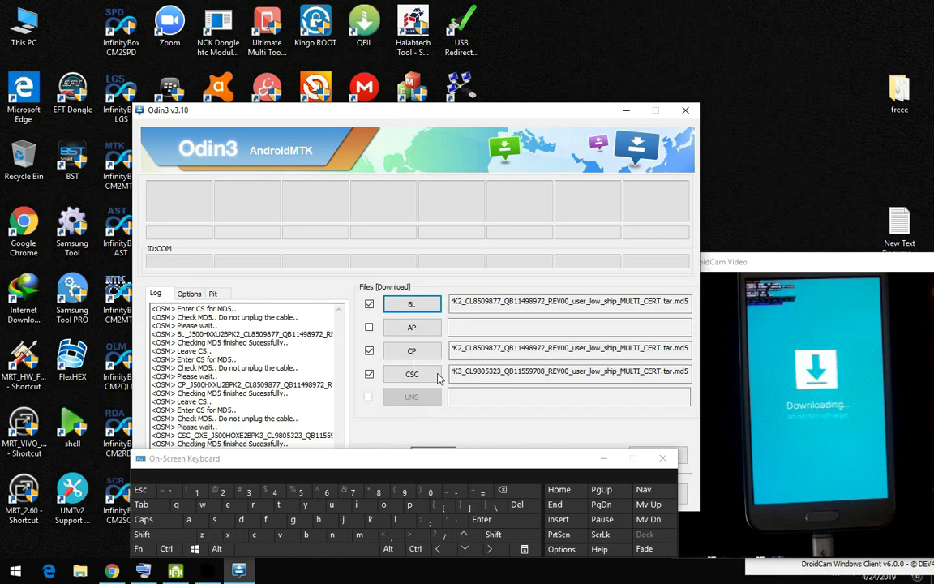
{"action": "left_click", "coordinate": [607, 460]}
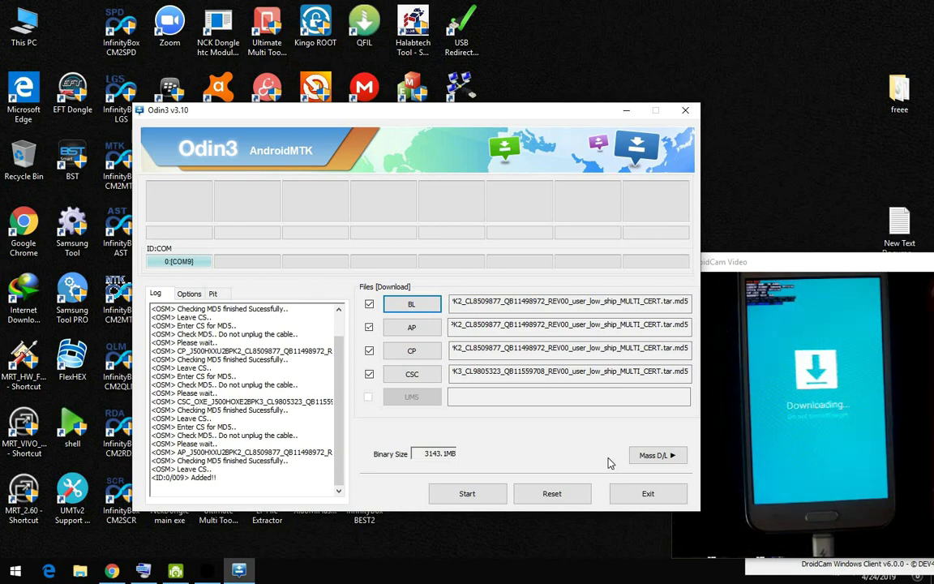
{"action": "left_click", "coordinate": [466, 495]}
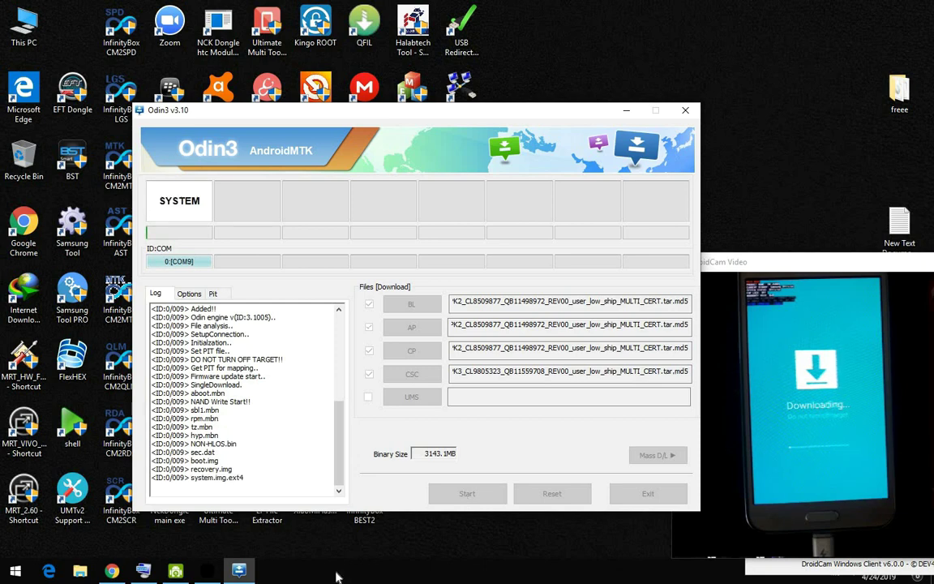
Switch to Chrome, open a new tab and place the restored window beside the phone camera view.
{"action": "left_click", "coordinate": [111, 570]}
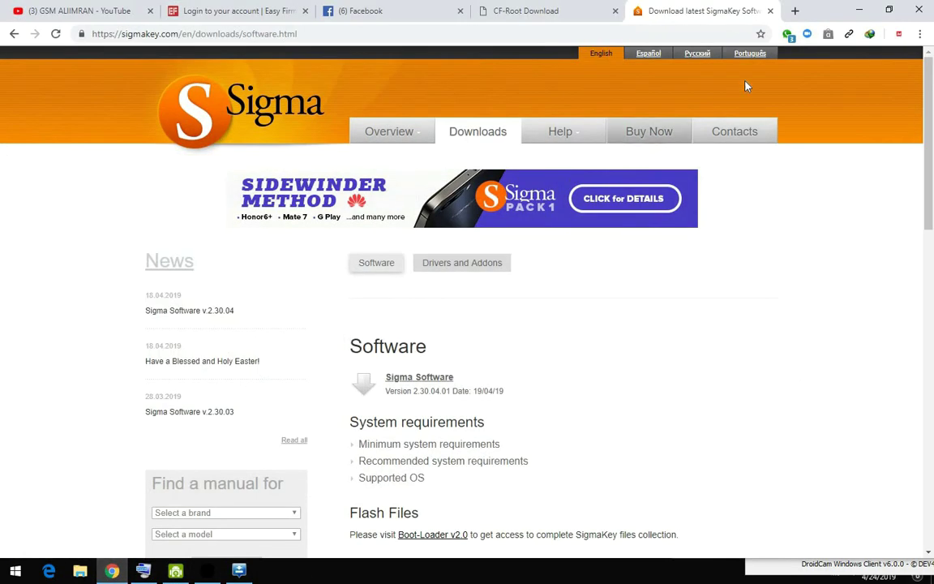
{"action": "double_click", "coordinate": [801, 8]}
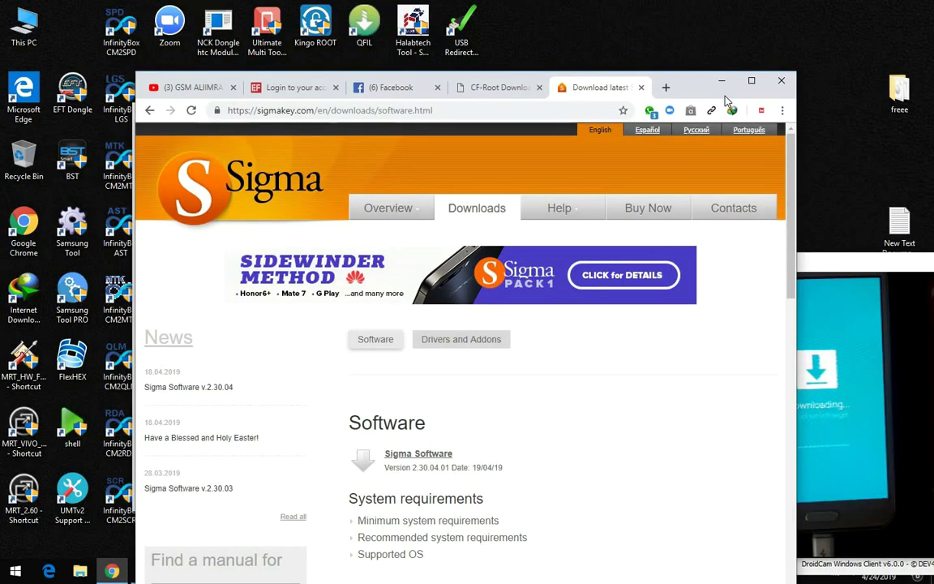
{"action": "left_click", "coordinate": [666, 87]}
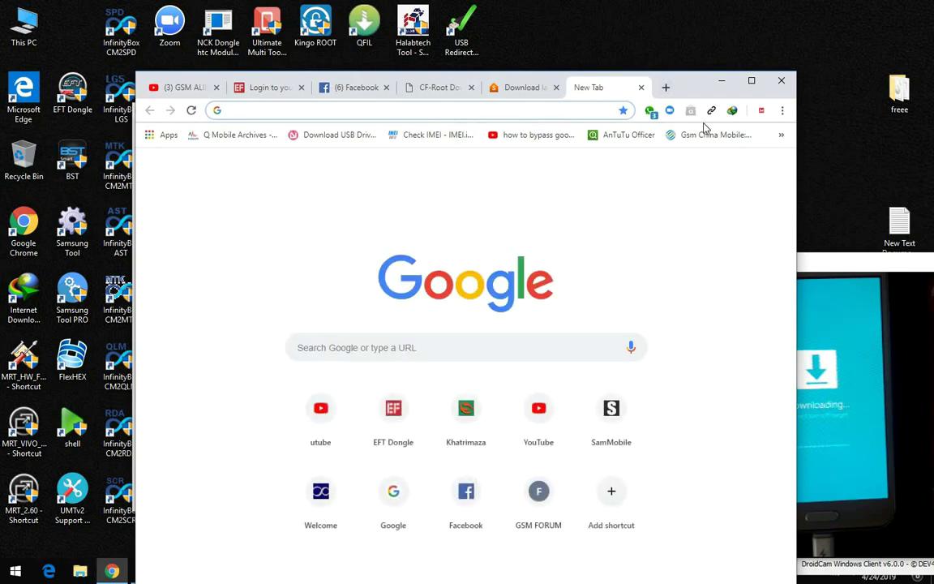
{"action": "left_click_drag", "start_coordinate": [693, 88], "coordinate": [570, 16]}
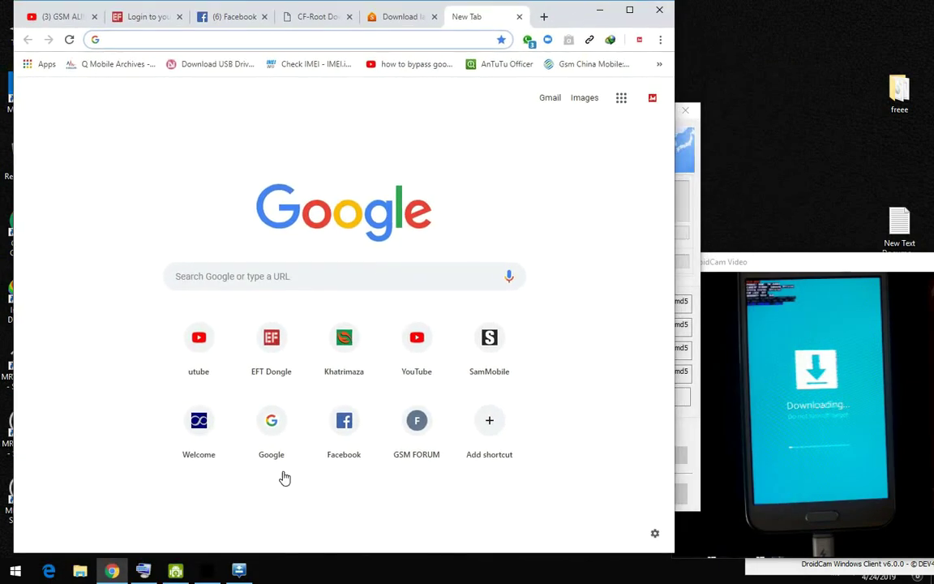
Search Google for "cf auto root" and open the CF-Auto-Root site at autoroot.chainfire.eu.
{"action": "left_click", "coordinate": [143, 571]}
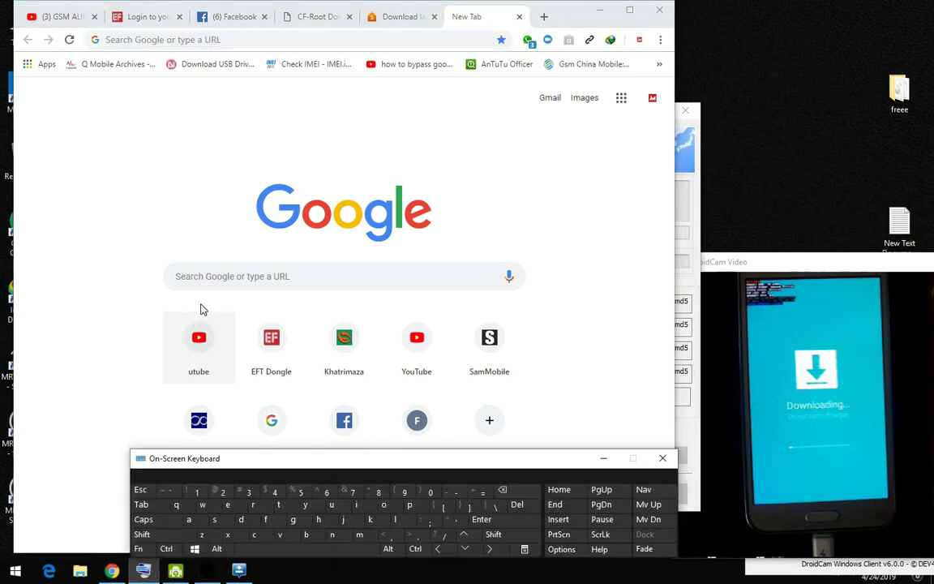
{"action": "left_click", "coordinate": [227, 276]}
{"action": "left_click", "coordinate": [258, 533]}
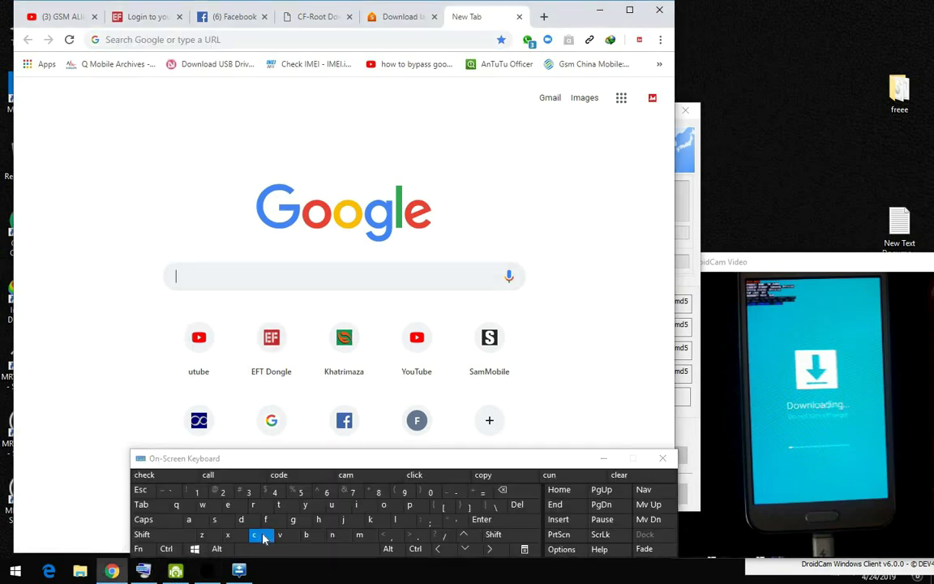
{"action": "left_click", "coordinate": [261, 520]}
{"action": "left_click", "coordinate": [138, 65]}
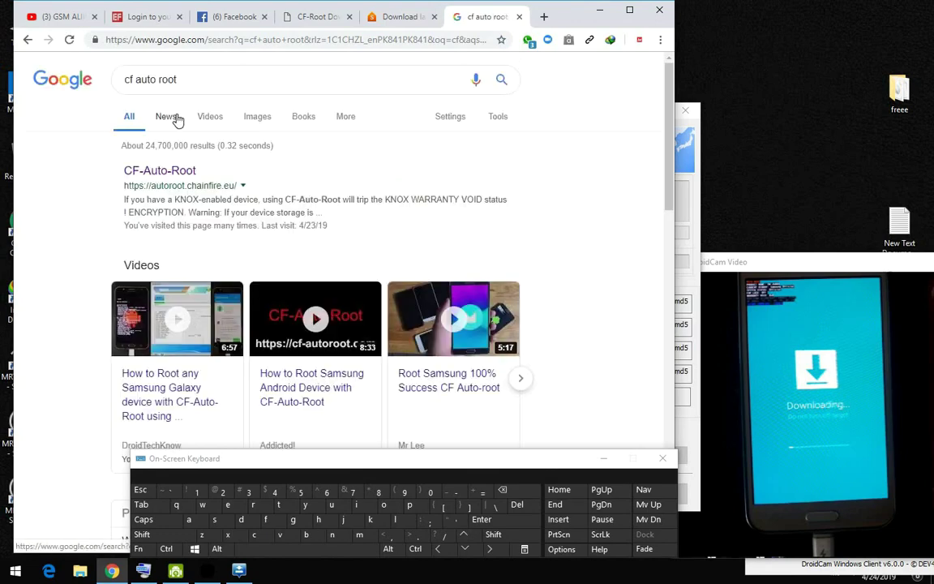
{"action": "left_click", "coordinate": [171, 171]}
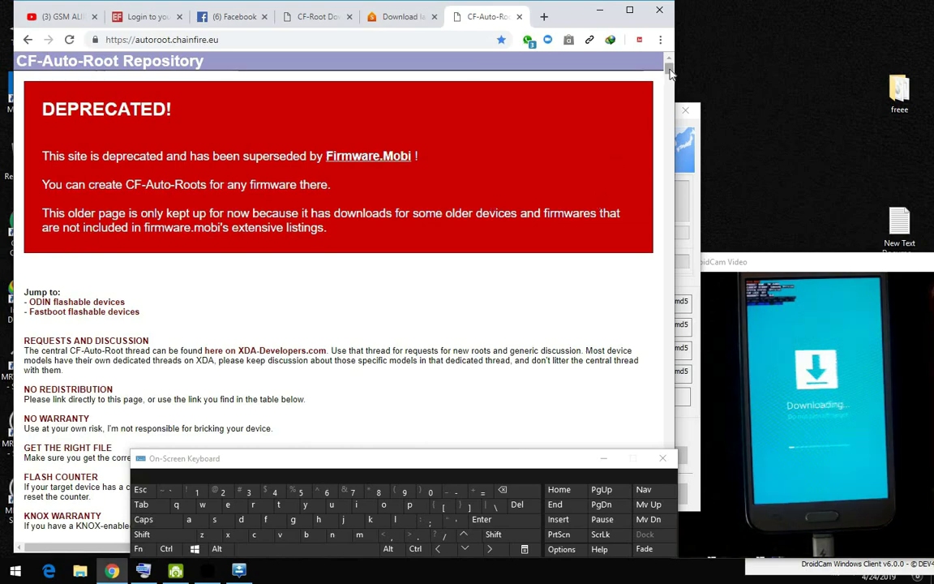
Download CF-Auto-Root-j53g-j53gxx-smj500h.zip for the Samsung SM-J500H, accepting the resume option for the duplicate download link.
{"action": "left_click_drag", "start_coordinate": [669, 68], "coordinate": [669, 345]}
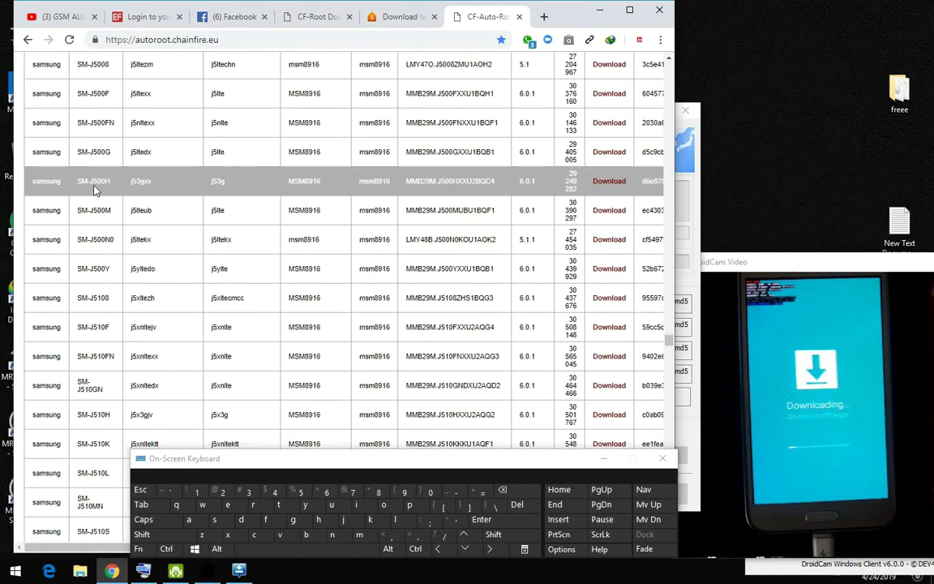
{"action": "left_click", "coordinate": [609, 183]}
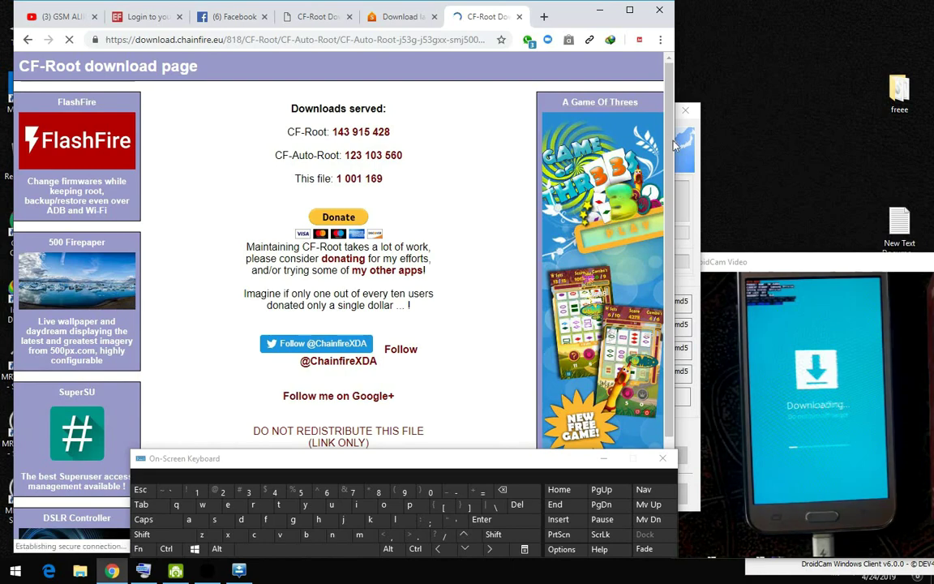
{"action": "scroll", "coordinate": [399, 403], "scroll_direction": "down", "scroll_amount": 2}
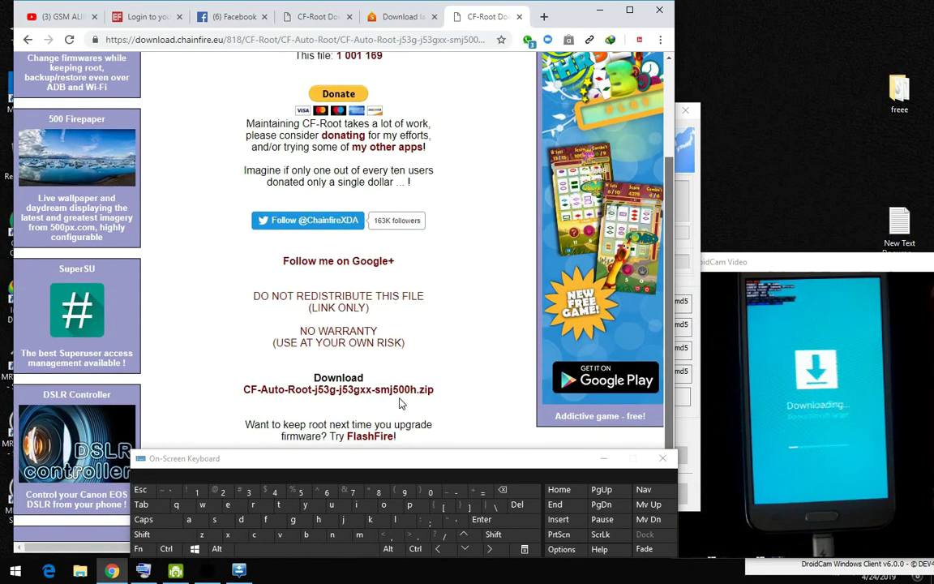
{"action": "left_click", "coordinate": [337, 393]}
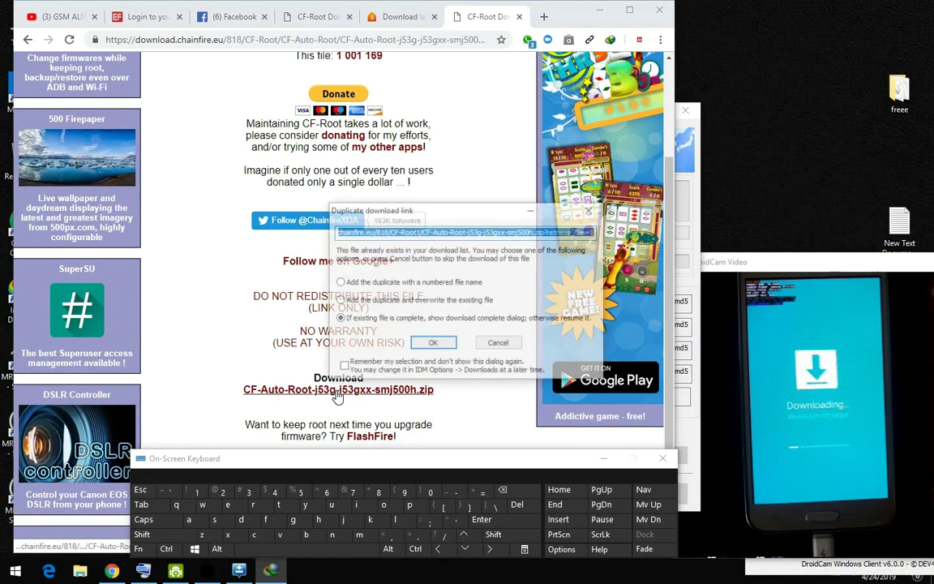
{"action": "left_click", "coordinate": [432, 341]}
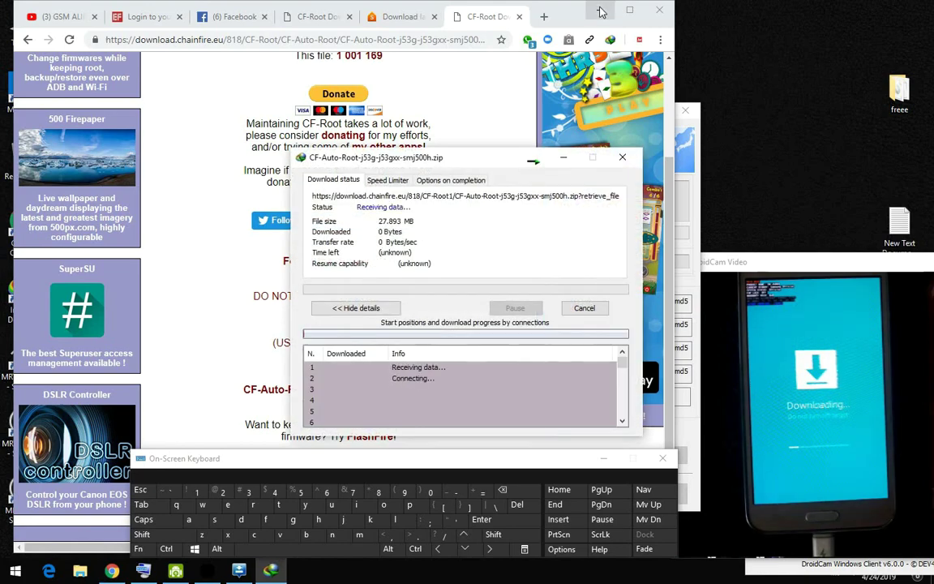
Minimize the browser, the download progress window and the on-screen keyboard to uncover the Odin window.
{"action": "left_click", "coordinate": [598, 10]}
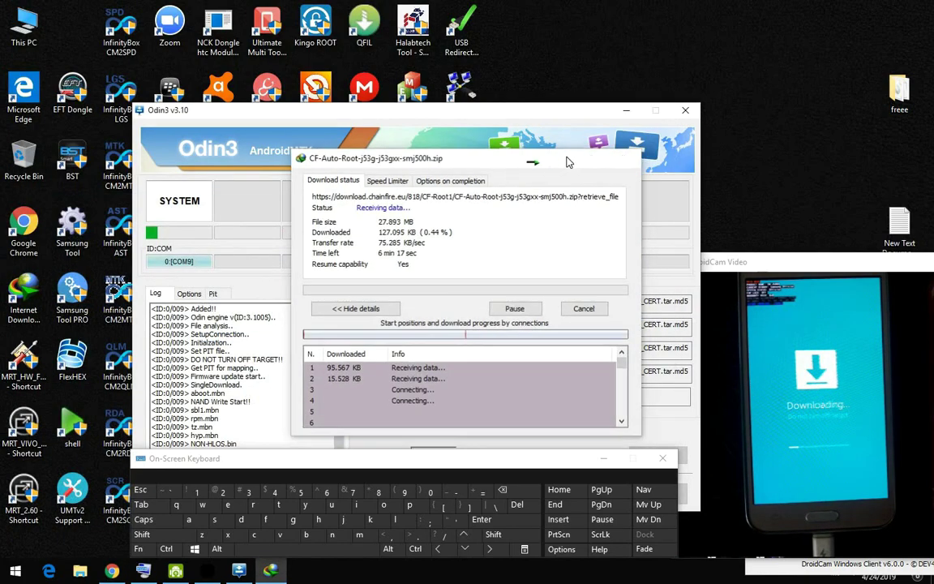
{"action": "left_click", "coordinate": [564, 159]}
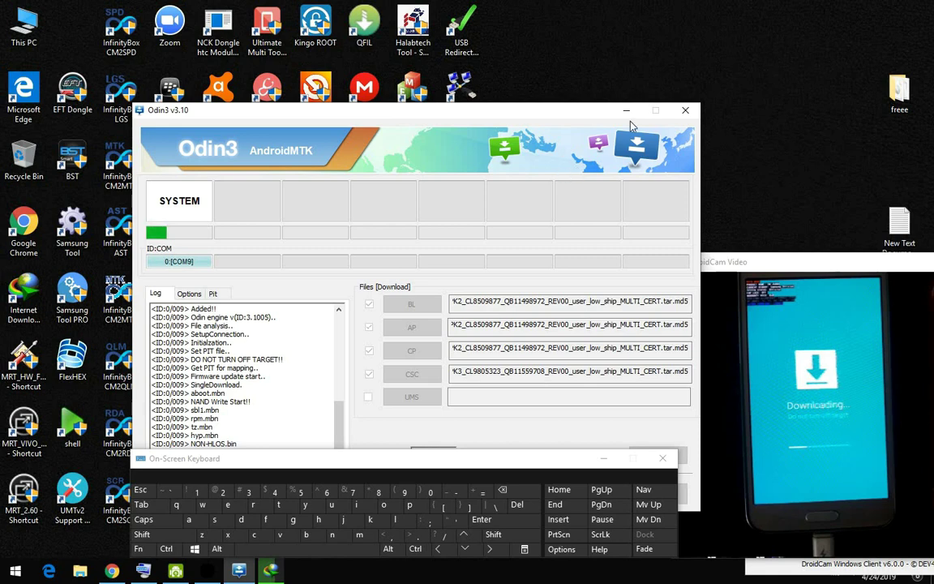
{"action": "left_click", "coordinate": [603, 459]}
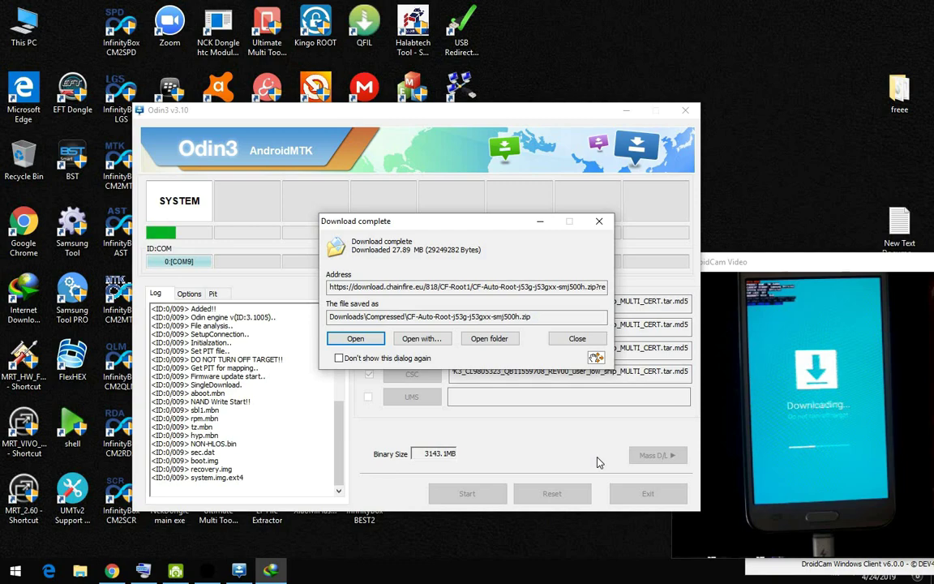
Move the downloaded CF-Auto-Root-j53g-j53gxx-smj500h archive from its download folder to the desktop and close the folder.
{"action": "left_click", "coordinate": [486, 338]}
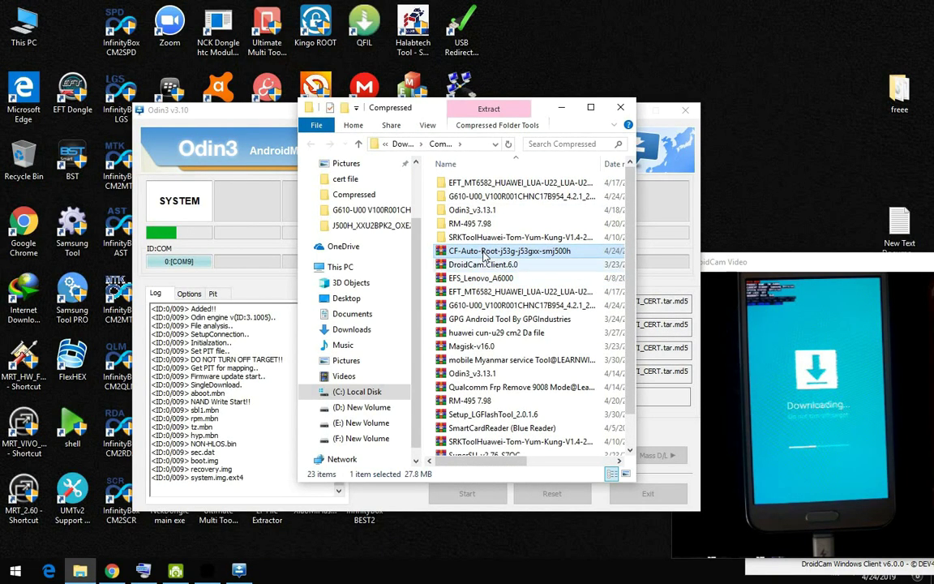
{"action": "left_click_drag", "start_coordinate": [600, 127], "coordinate": [657, 36]}
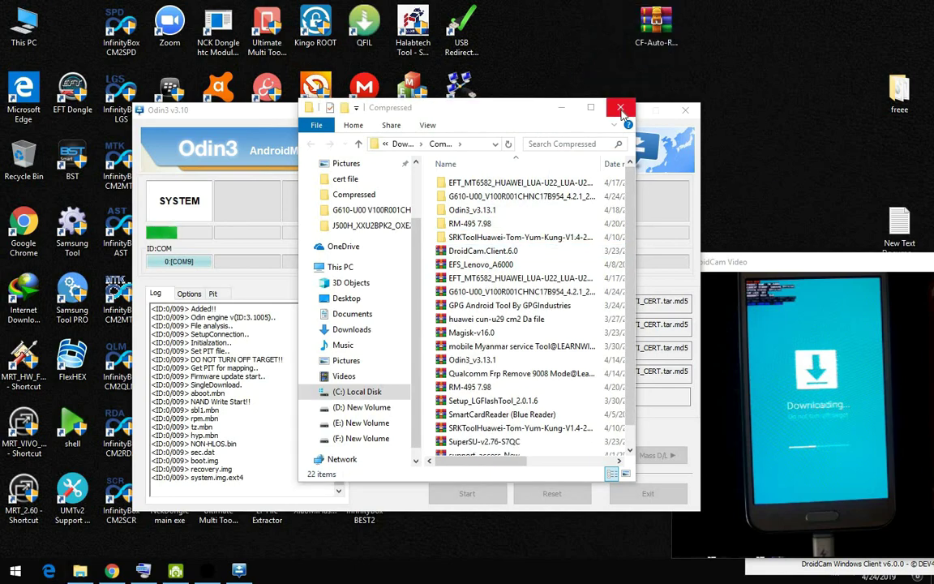
{"action": "key", "text": "alt+F4"}
Extract the CF-Auto-Root-j53g-j53gxx-smj500h archive on the desktop.
{"action": "left_click", "coordinate": [656, 32]}
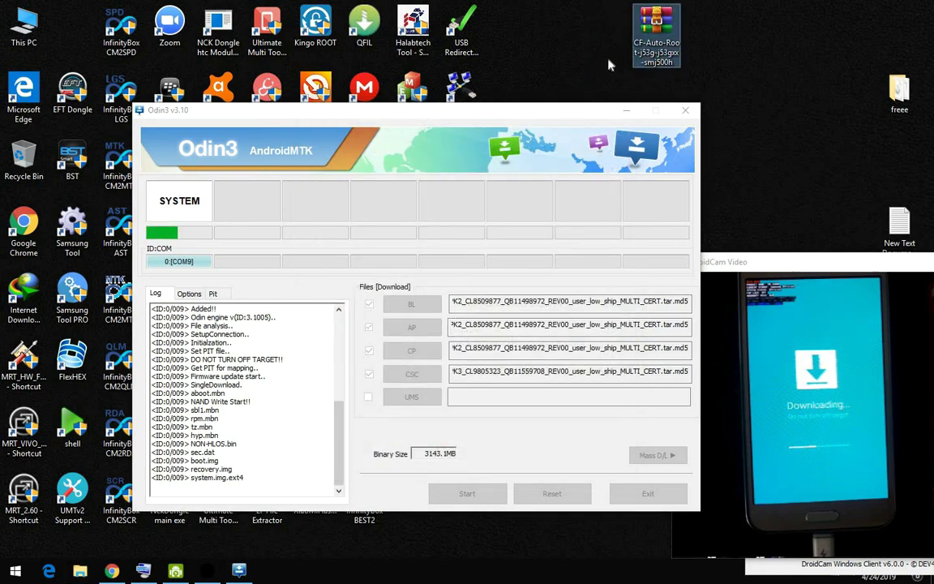
{"action": "right_click", "coordinate": [656, 29]}
{"action": "left_click", "coordinate": [685, 92]}
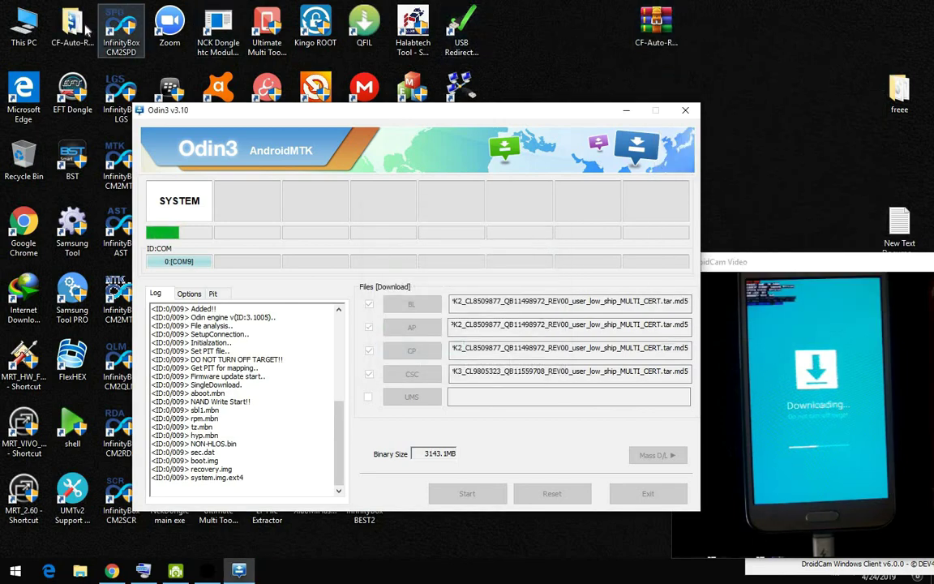
Move the extracted CF-Auto-Root-j53g-j53gxx-smj500h folder to the free desktop area beside its archive.
{"action": "left_click_drag", "start_coordinate": [73, 25], "coordinate": [115, 32]}
{"action": "left_click_drag", "start_coordinate": [435, 45], "coordinate": [568, 40]}
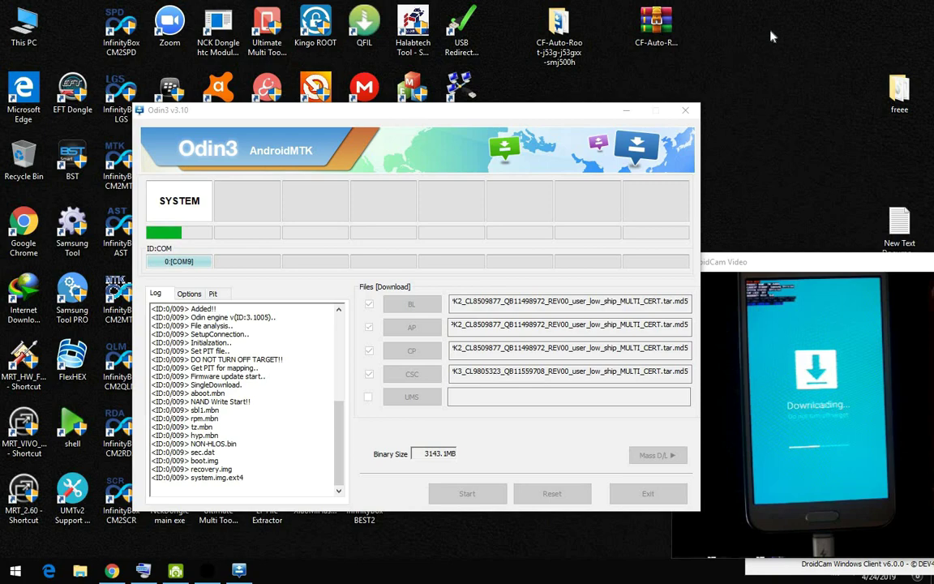
Download sigmakey-software-setup-v2.30.04.01.exe from the Sigma downloads page in the browser, and minimize the download window and the browser.
{"action": "left_click", "coordinate": [111, 570]}
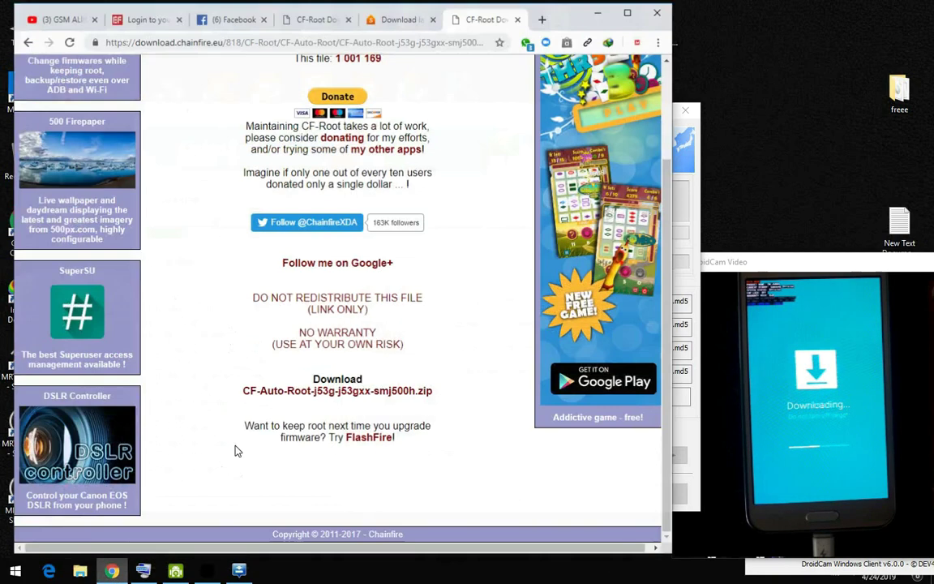
{"action": "left_click", "coordinate": [399, 16]}
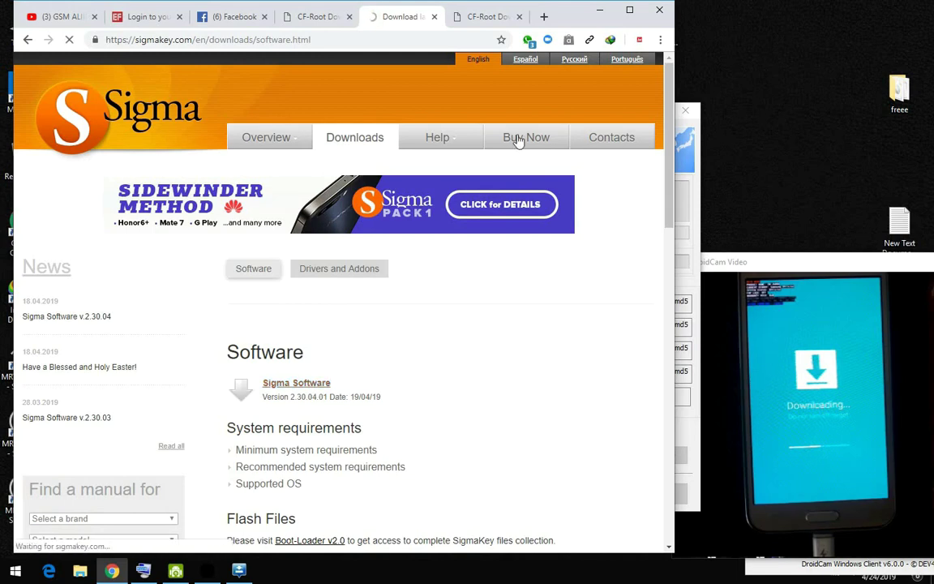
{"action": "left_click", "coordinate": [429, 342]}
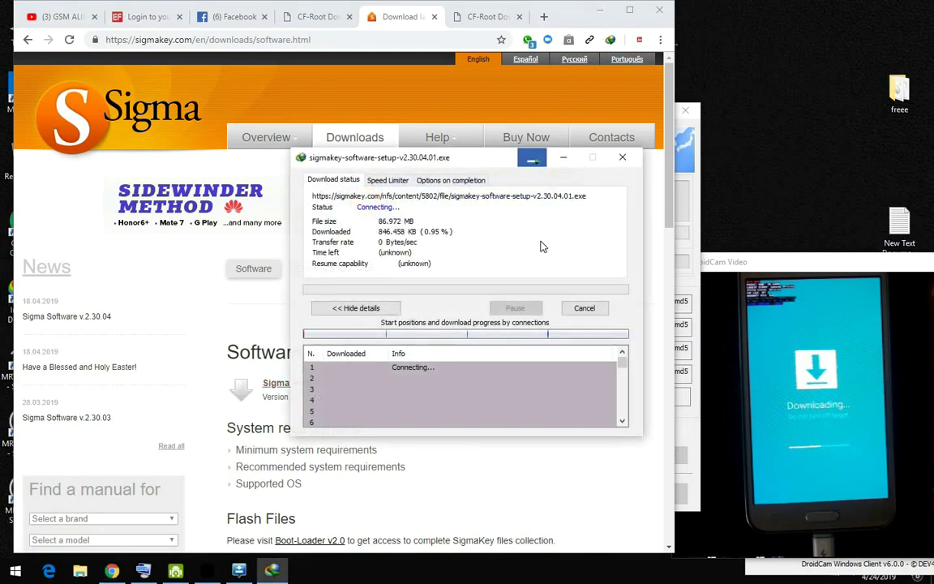
{"action": "left_click", "coordinate": [563, 157]}
{"action": "left_click", "coordinate": [599, 10]}
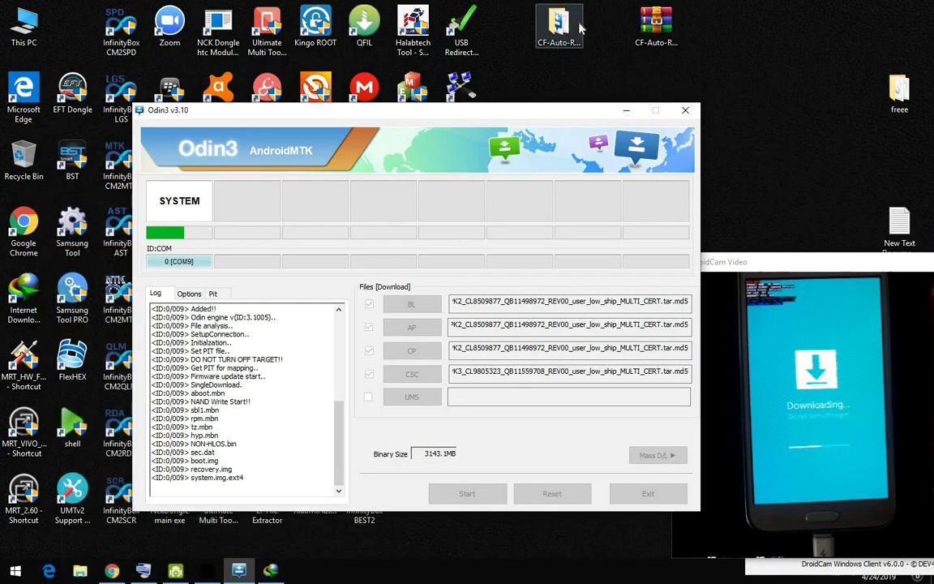
{"action": "right_click", "coordinate": [758, 7]}
{"action": "left_click", "coordinate": [785, 40]}
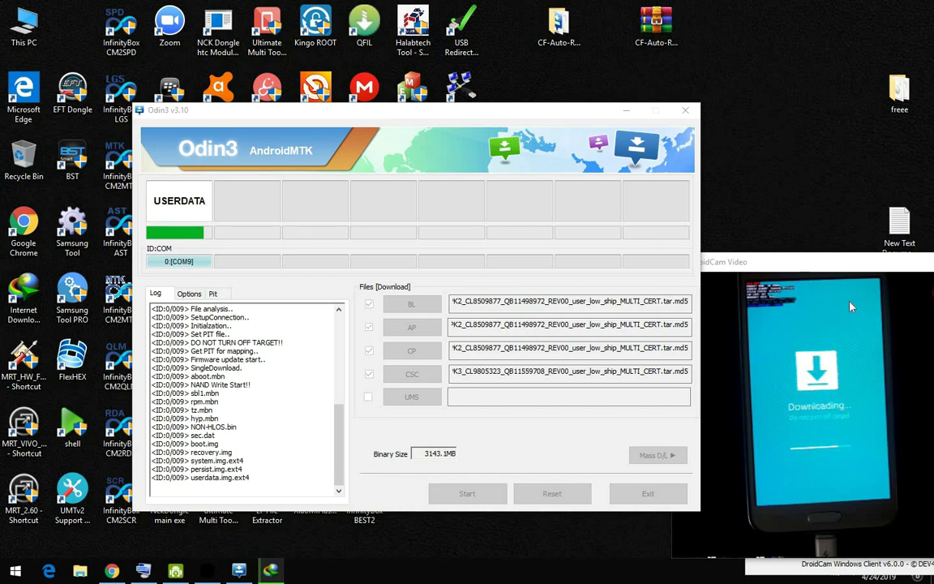
{"action": "left_click", "coordinate": [849, 573]}
{"action": "left_click", "coordinate": [850, 573]}
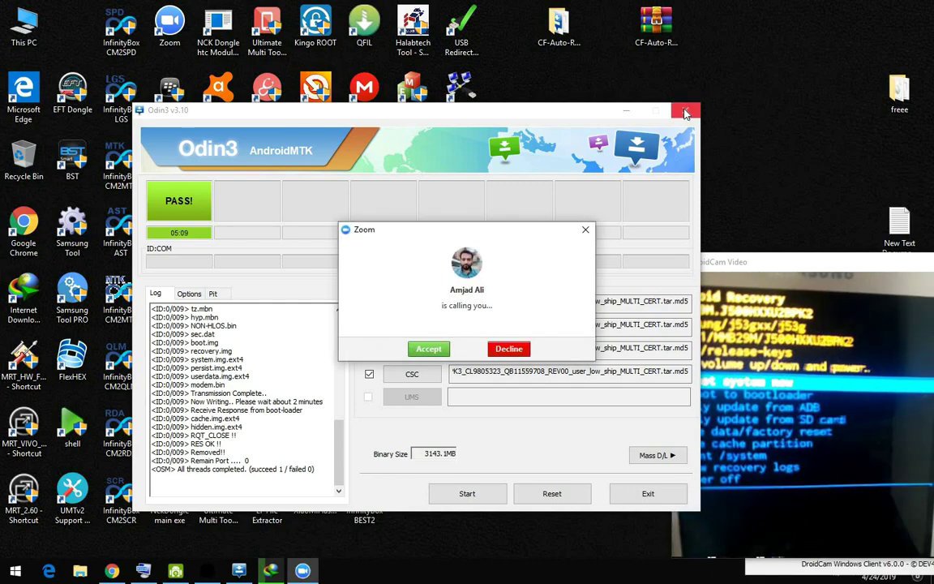
Dismiss the incoming Zoom call and close Odin3 v3.10 together with the Odin3 version launcher.
{"action": "left_click", "coordinate": [686, 113]}
{"action": "left_click", "coordinate": [586, 230]}
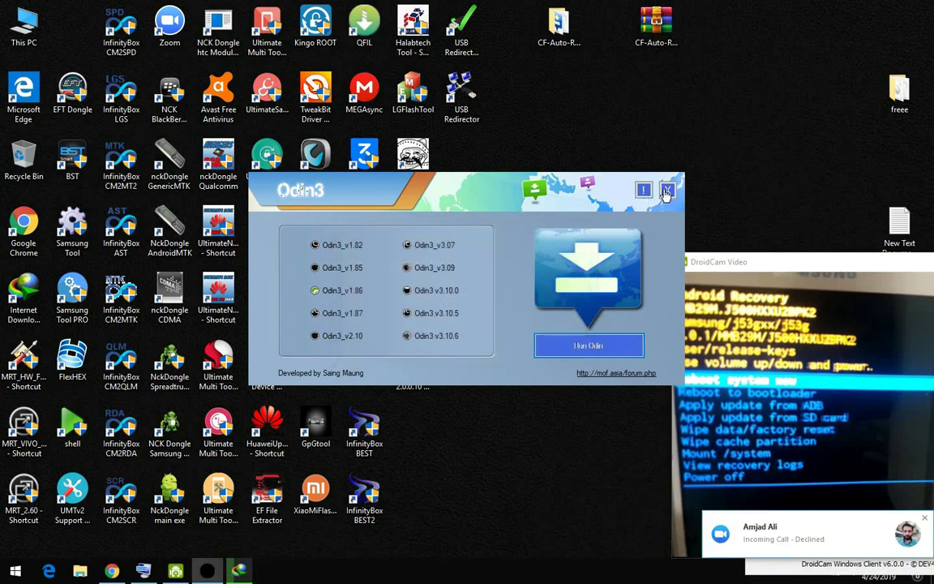
{"action": "left_click", "coordinate": [668, 189]}
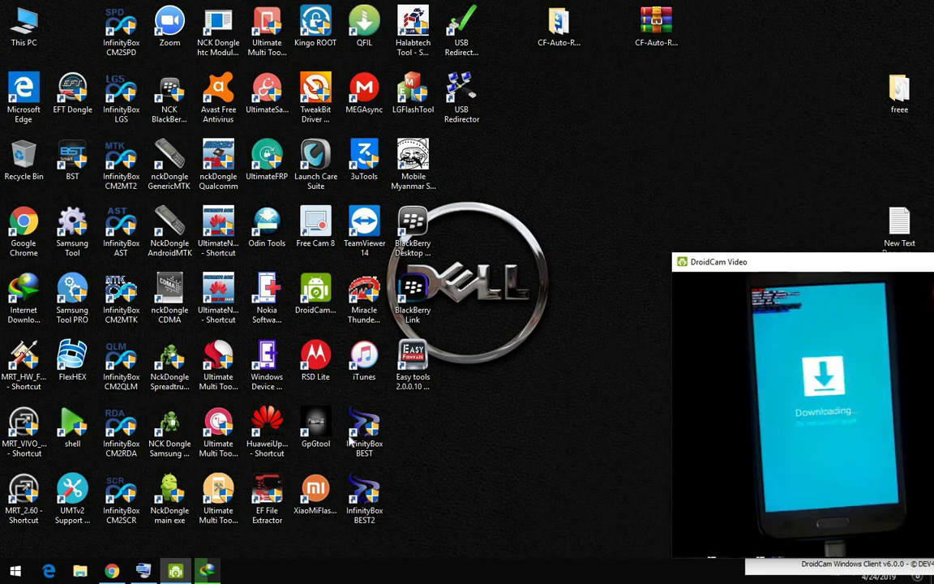
Open the extracted CF-Auto-Root folder on the desktop and launch Odin3-v3.10.6 from it.
{"action": "left_click", "coordinate": [478, 260]}
{"action": "double_click", "coordinate": [558, 28]}
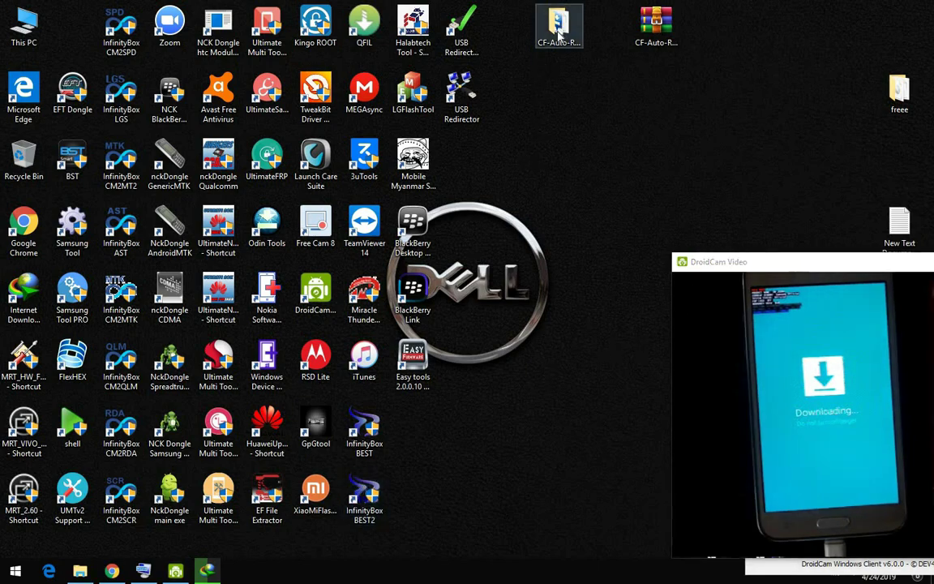
{"action": "double_click", "coordinate": [475, 210]}
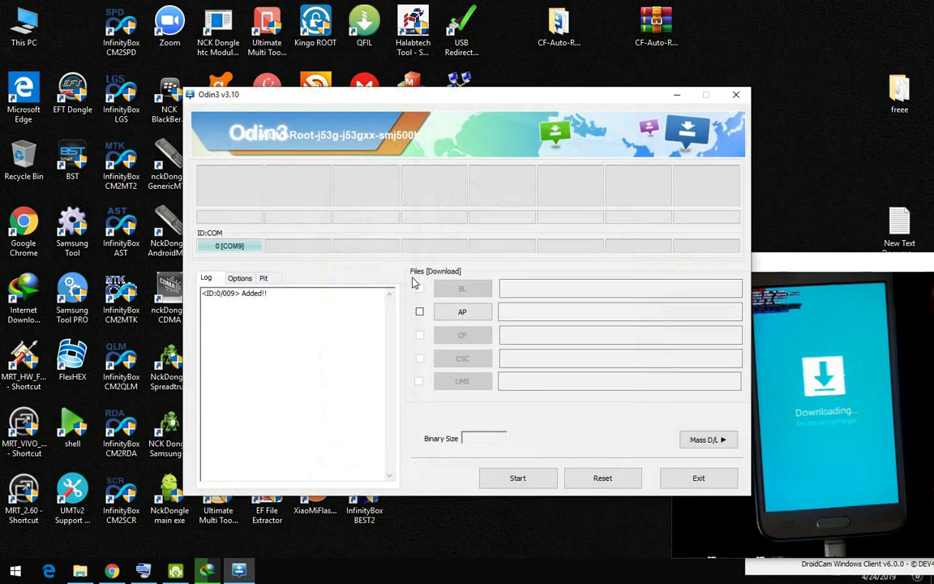
Load CF-Auto-Root-j53g-j53gxx-smj500h.tar.md5 as the AP file and flash it, keeping the Odin window clear of the phone camera view.
{"action": "left_click", "coordinate": [462, 311]}
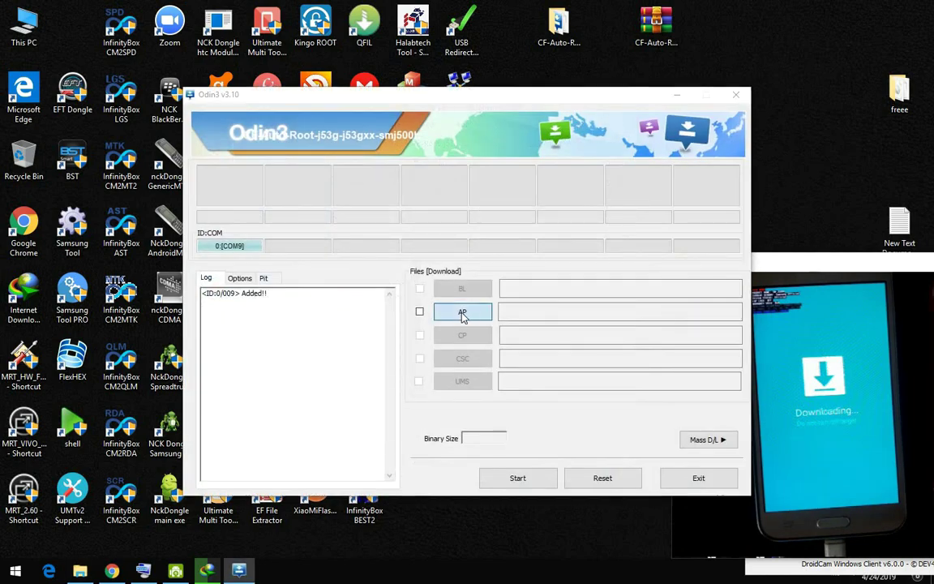
{"action": "double_click", "coordinate": [422, 218]}
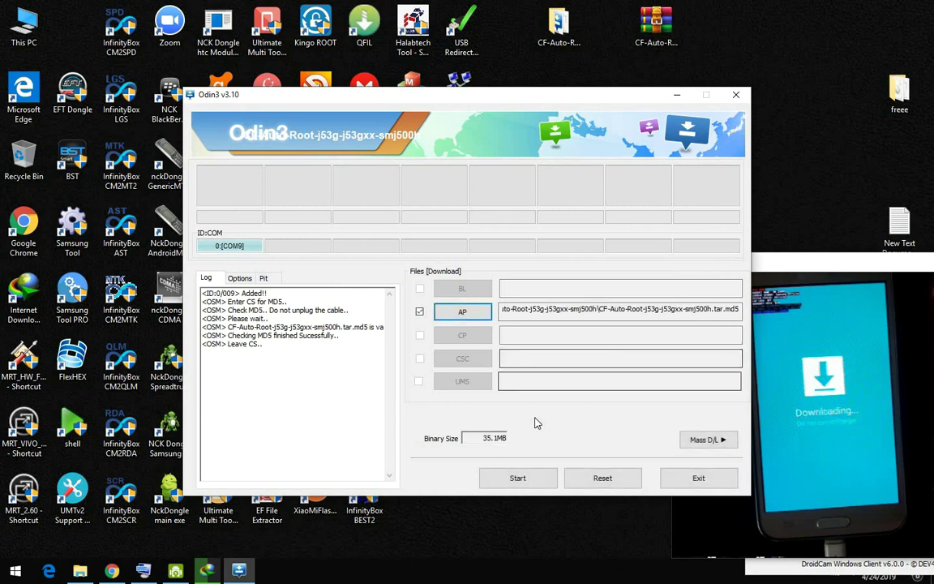
{"action": "left_click", "coordinate": [517, 478]}
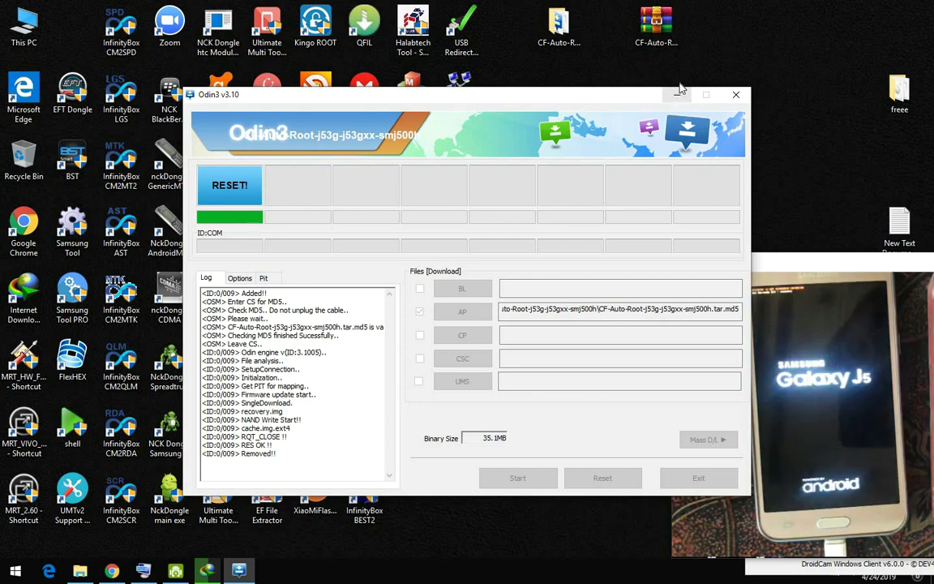
{"action": "left_click_drag", "start_coordinate": [570, 100], "coordinate": [536, 101]}
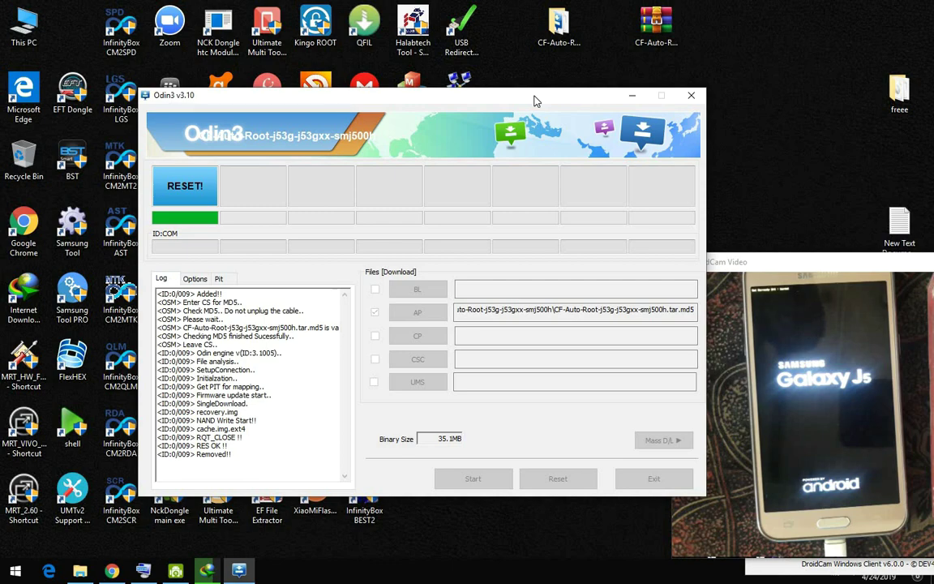
{"action": "right_click", "coordinate": [764, 4]}
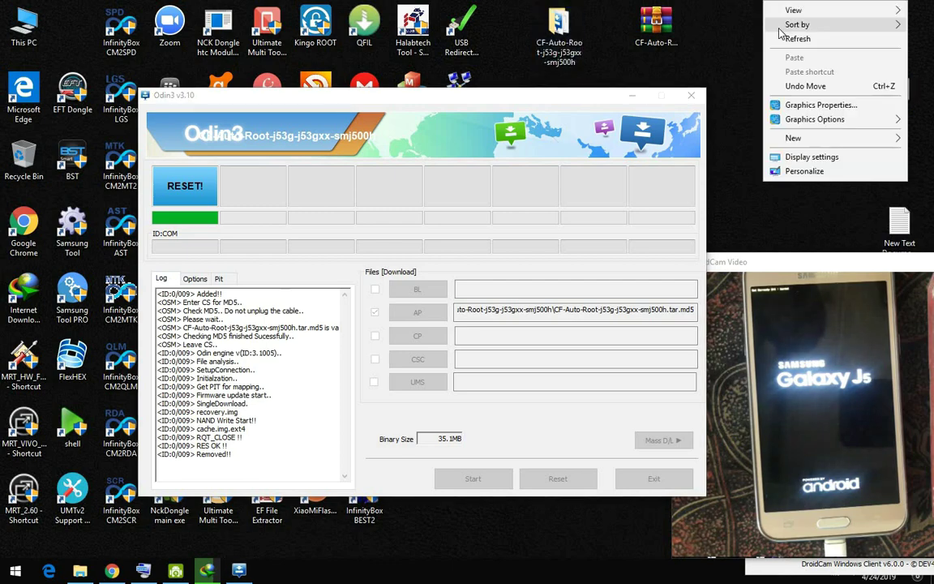
{"action": "left_click", "coordinate": [793, 38]}
{"action": "right_click", "coordinate": [750, 7]}
{"action": "left_click", "coordinate": [782, 36]}
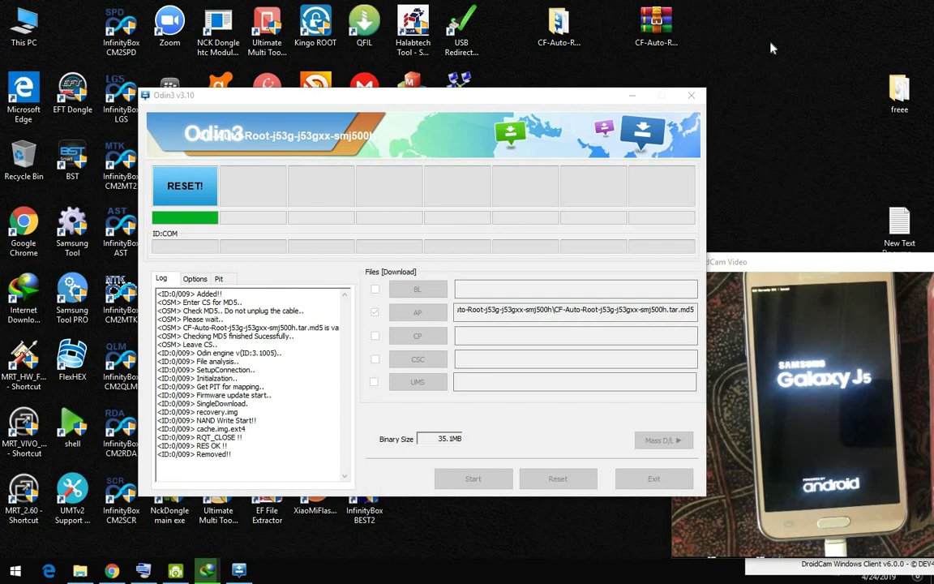
Close Odin and the CF-Auto-Root folder window, and refresh the desktop.
{"action": "left_click", "coordinate": [691, 99]}
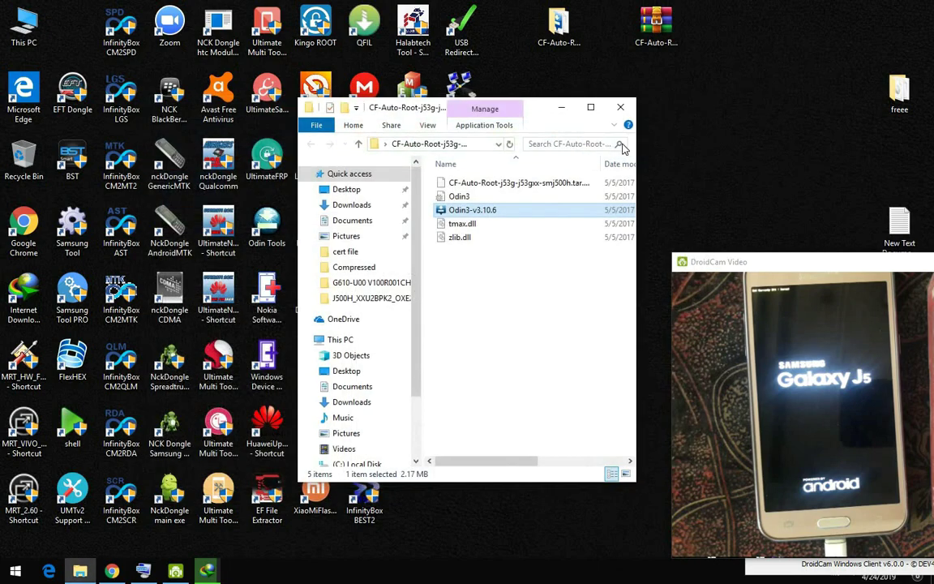
{"action": "left_click", "coordinate": [619, 108]}
{"action": "right_click", "coordinate": [582, 119]}
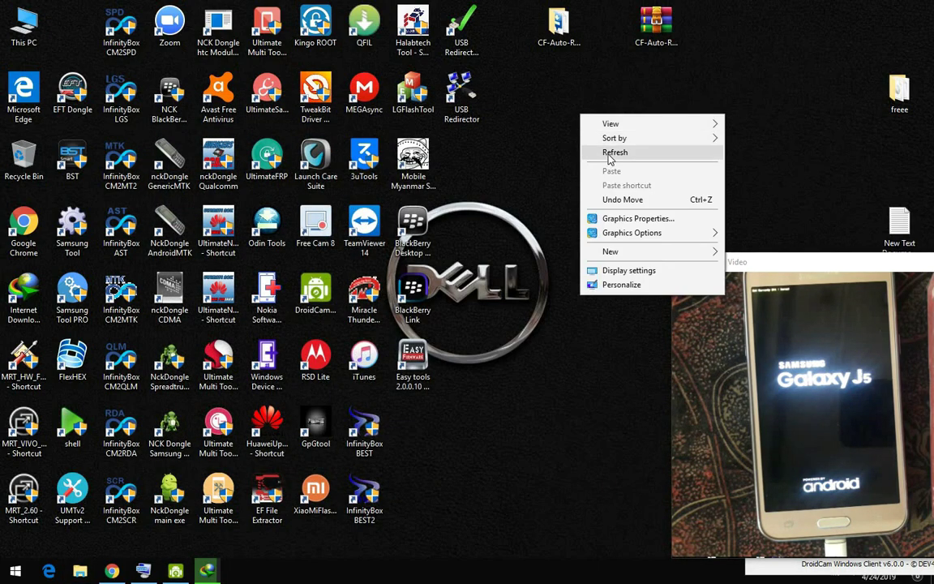
{"action": "left_click", "coordinate": [610, 152]}
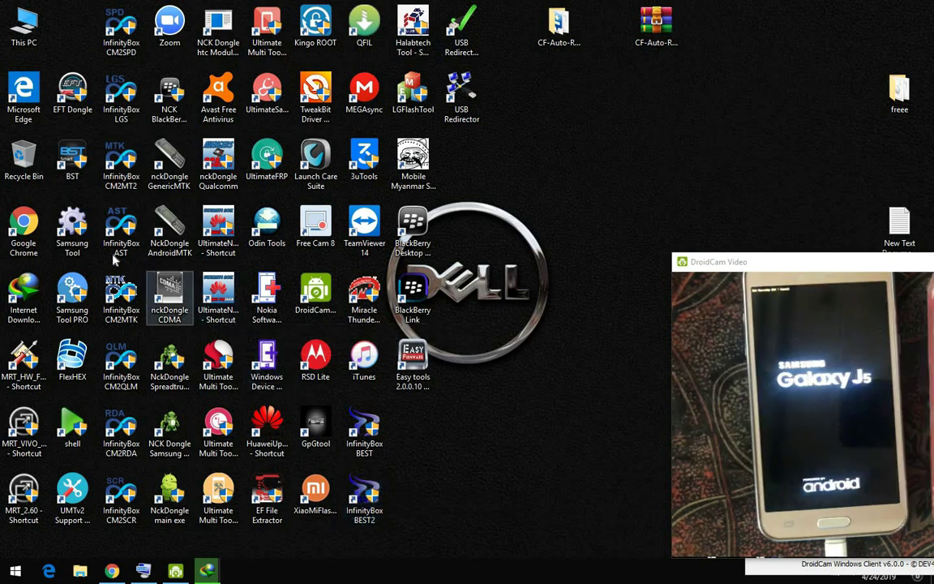
Launch Samsung Tool PRO, showing and hiding the on-screen keyboard during startup, and minimize its window.
{"action": "left_click", "coordinate": [75, 294]}
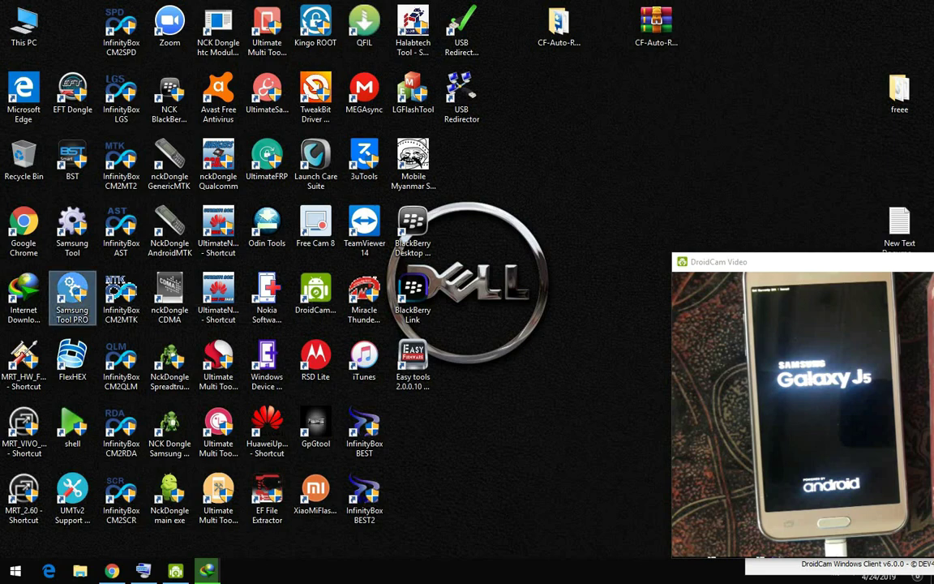
{"action": "key", "text": "ctrl+super+o"}
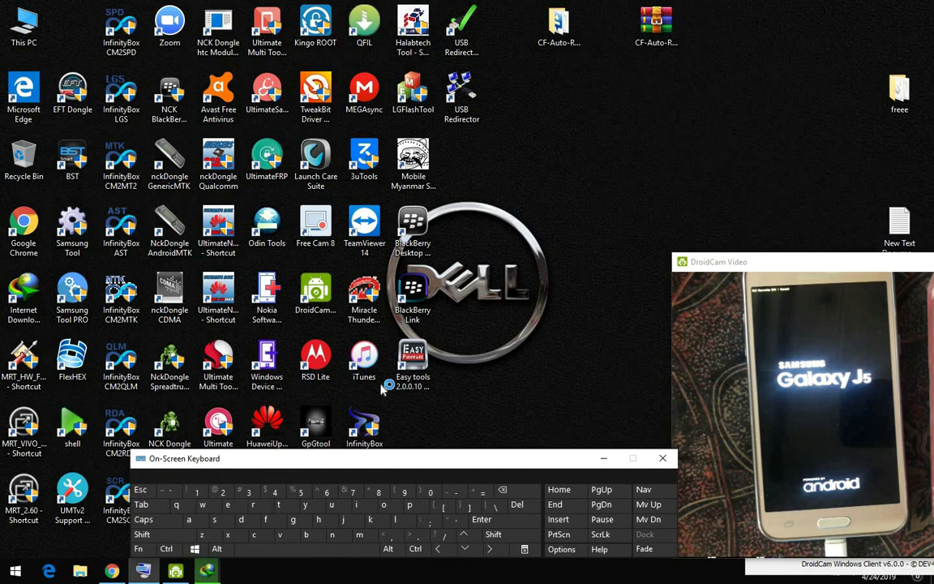
{"action": "key", "text": "ctrl+super+o"}
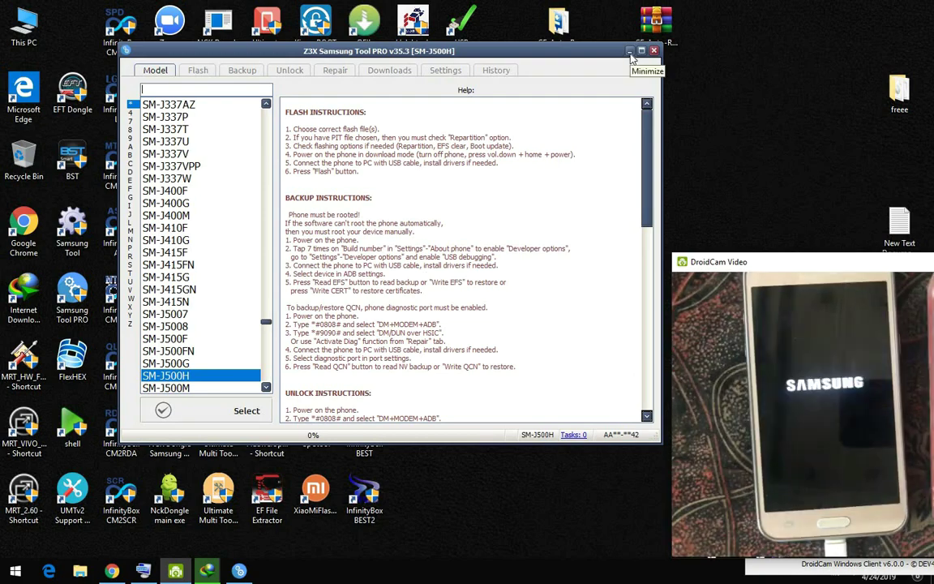
{"action": "left_click", "coordinate": [630, 51]}
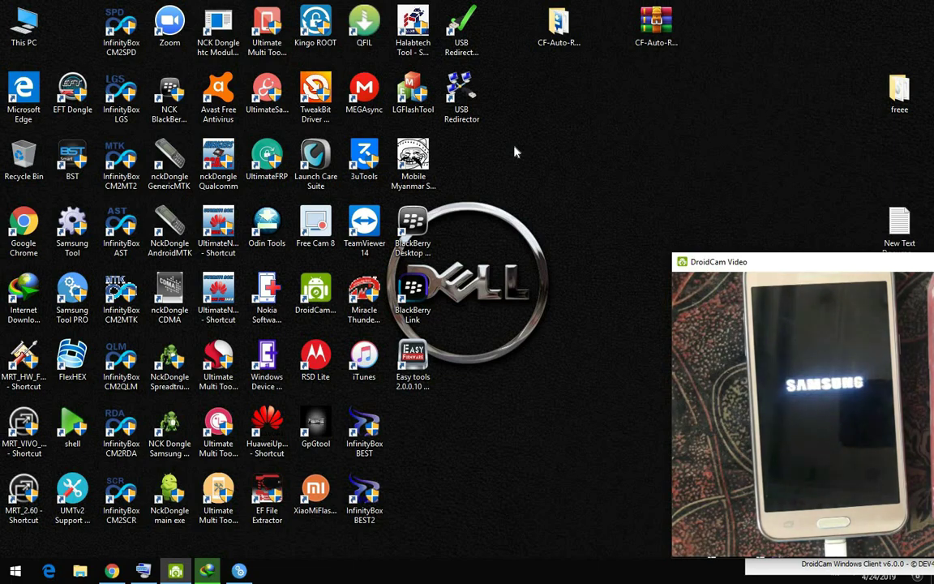
Create a new empty folder on the desktop and move it to the Recycle Bin.
{"action": "right_click", "coordinate": [509, 137]}
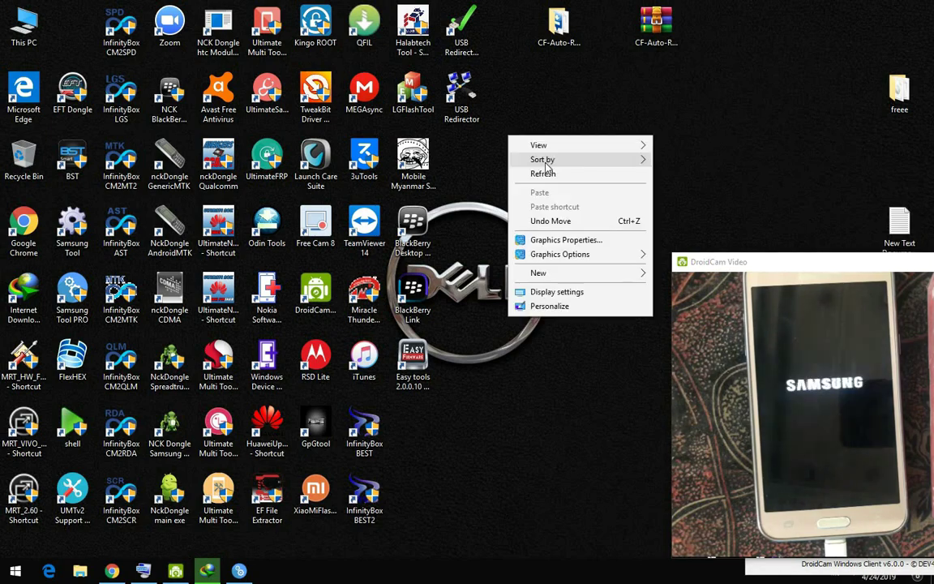
{"action": "mouse_move", "coordinate": [544, 275]}
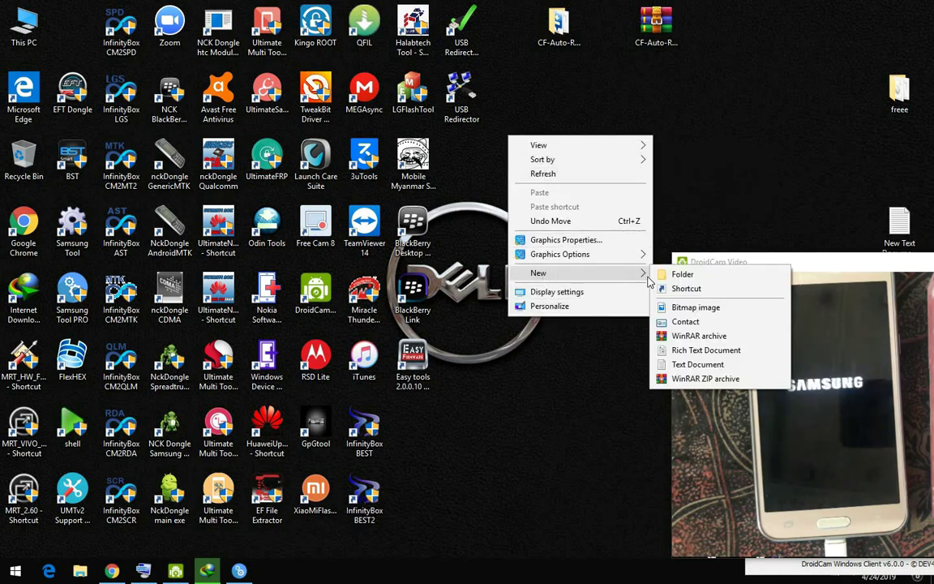
{"action": "left_click", "coordinate": [679, 270]}
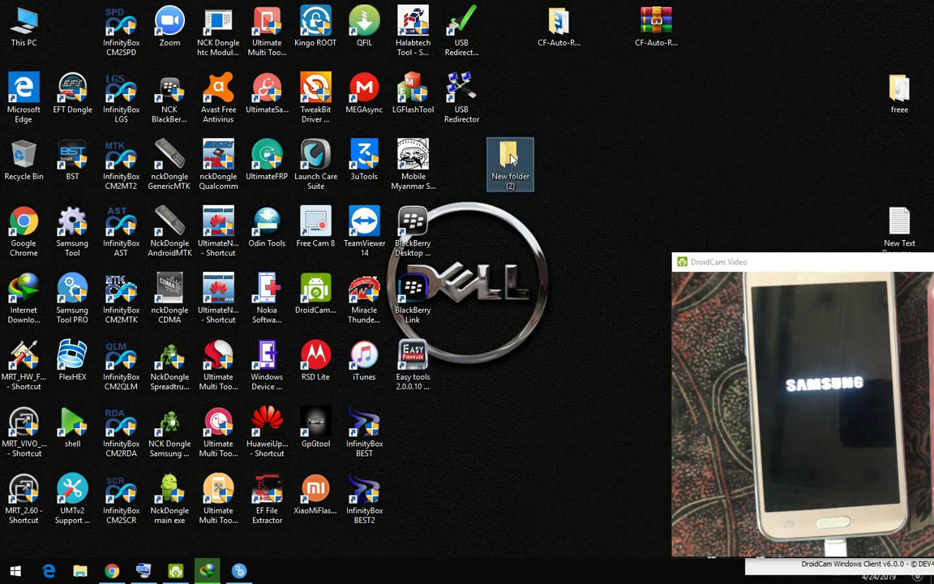
{"action": "left_click_drag", "start_coordinate": [510, 158], "coordinate": [25, 159]}
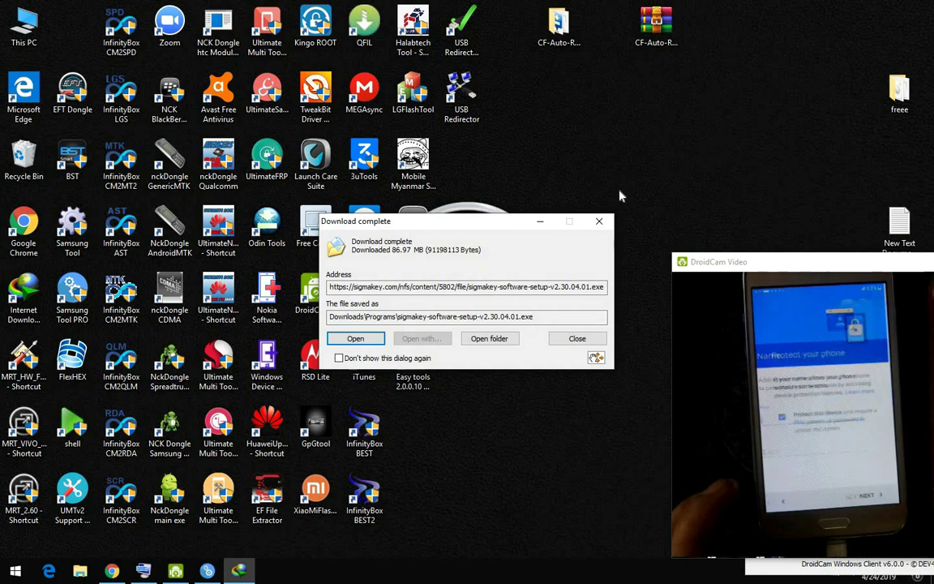
Close the Sigma download completion dialog and confirm SM-J500H as the phone model in Z3X Samsung Tool PRO.
{"action": "left_click", "coordinate": [563, 344]}
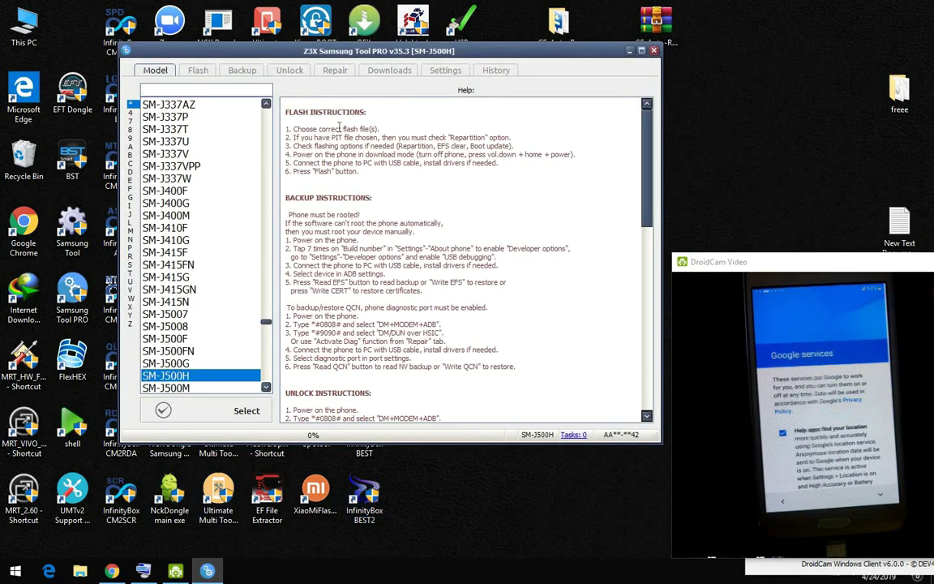
{"action": "left_click", "coordinate": [246, 411]}
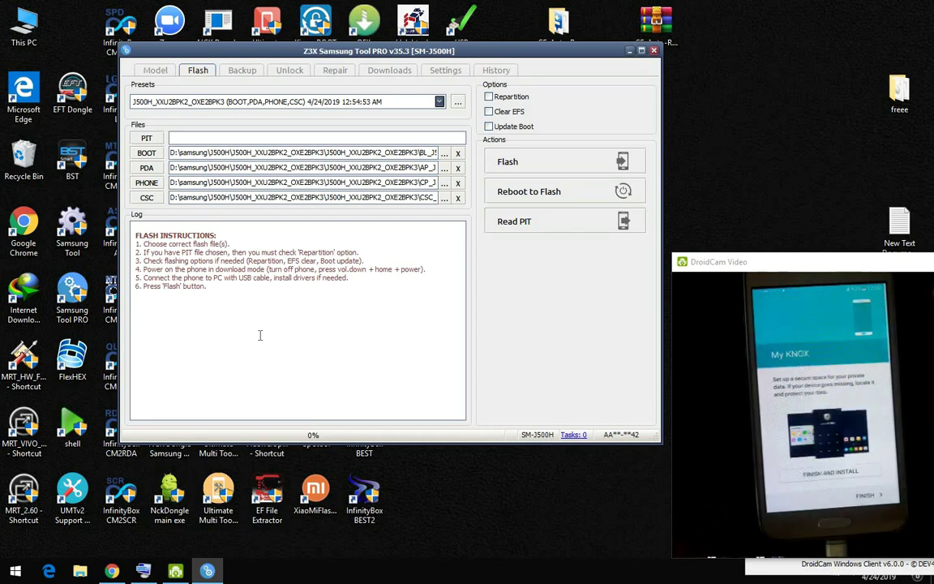
Clear the BOOT, PDA, PHONE and CSC firmware files from the flash settings.
{"action": "left_click", "coordinate": [457, 154]}
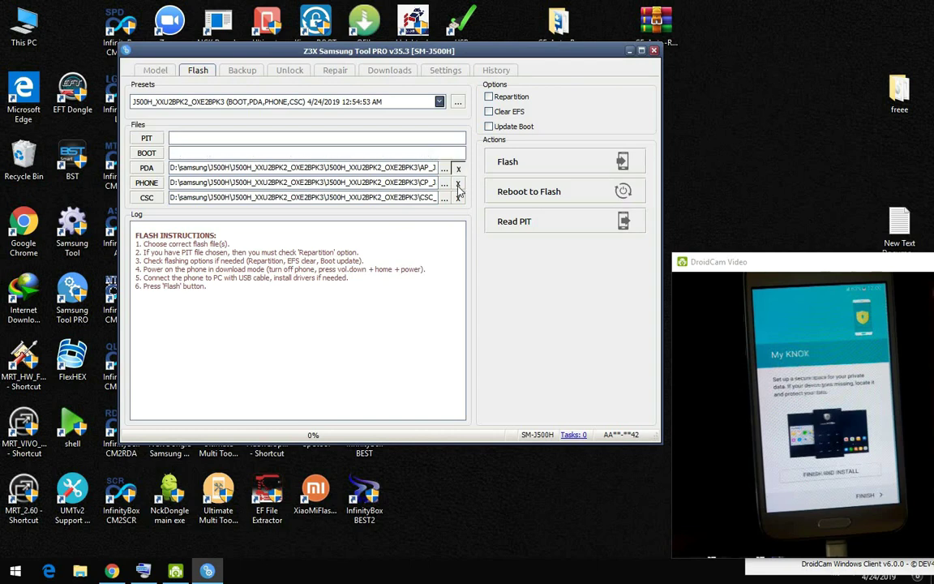
{"action": "left_click", "coordinate": [457, 167]}
{"action": "left_click", "coordinate": [458, 183]}
{"action": "left_click", "coordinate": [458, 198]}
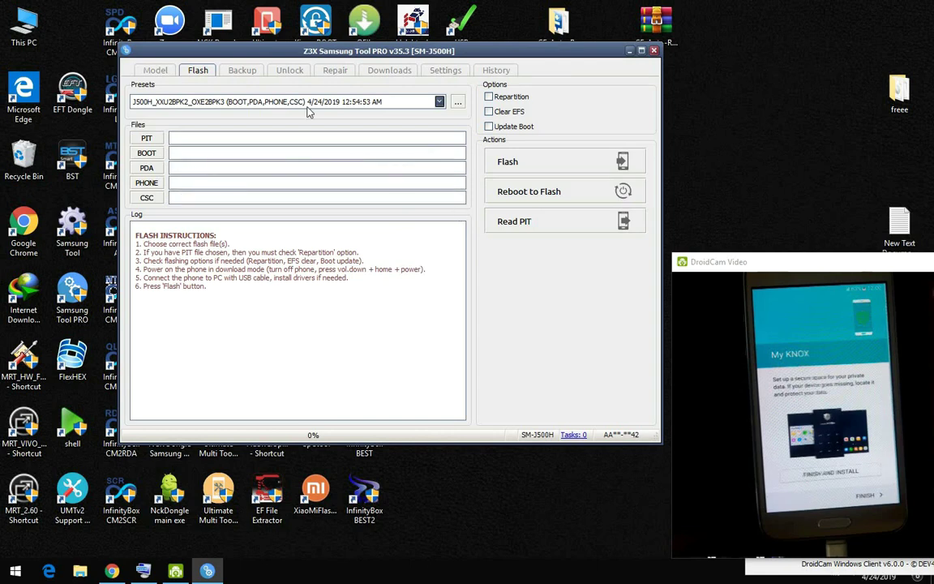
Open the backup functions and select the connected SM-J500H as the ADB device.
{"action": "left_click", "coordinate": [247, 72]}
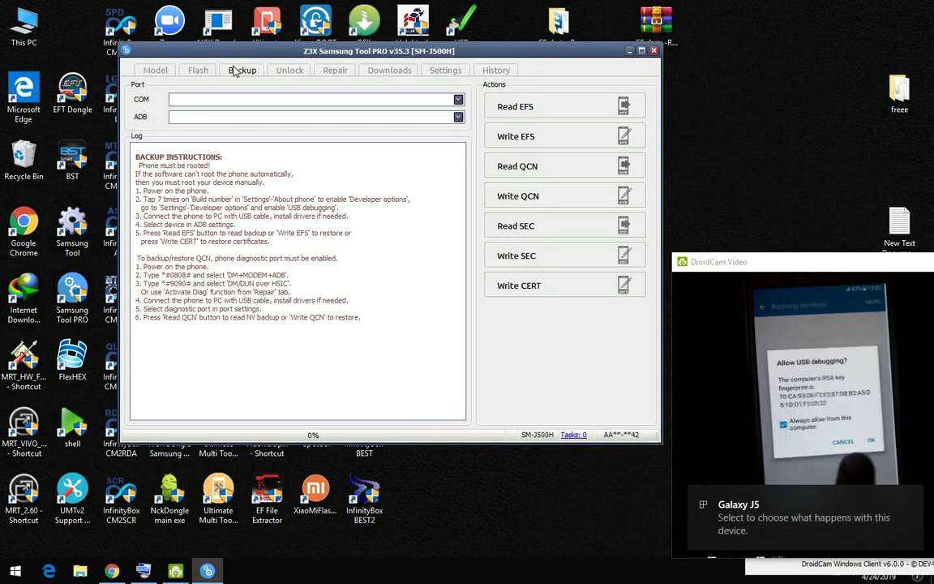
{"action": "left_click", "coordinate": [240, 70]}
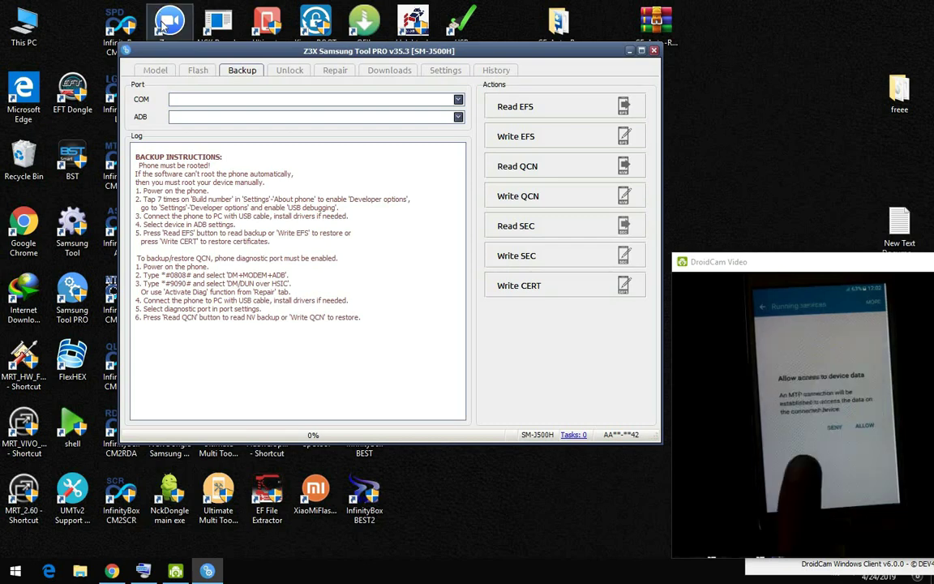
{"action": "left_click", "coordinate": [458, 118]}
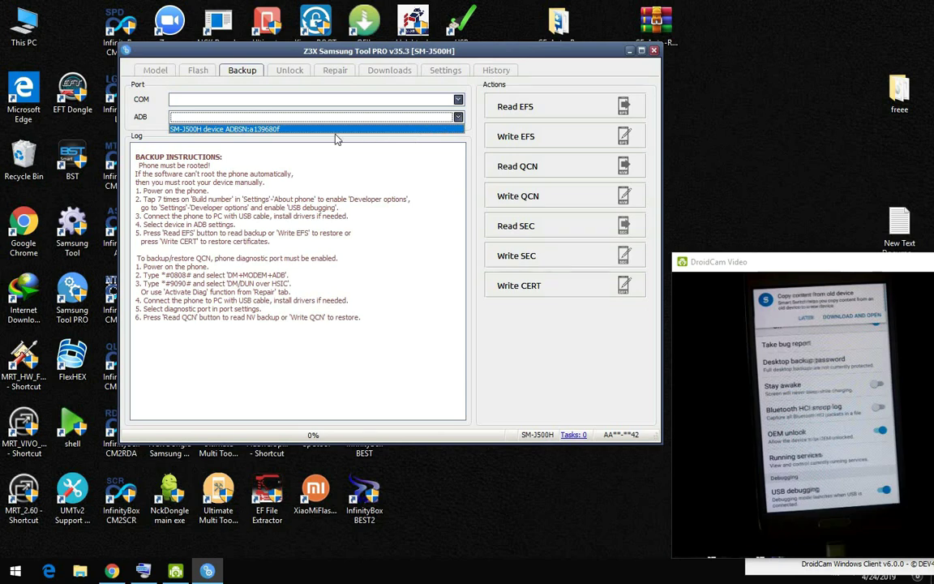
{"action": "left_click", "coordinate": [313, 130]}
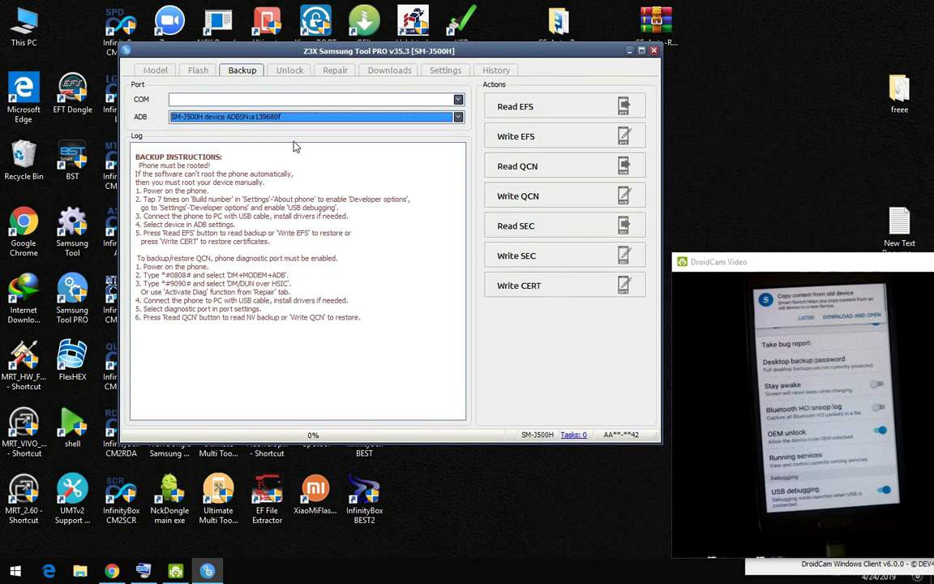
Start Write CERT, accept the caution, and browse to the samsung folder on New Volume (D:).
{"action": "left_click", "coordinate": [512, 291]}
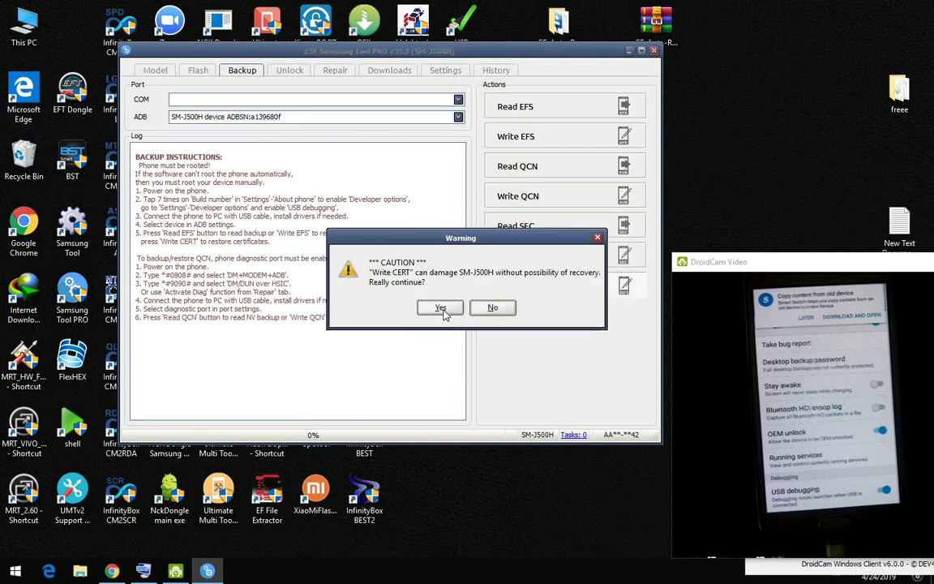
{"action": "left_click", "coordinate": [440, 309]}
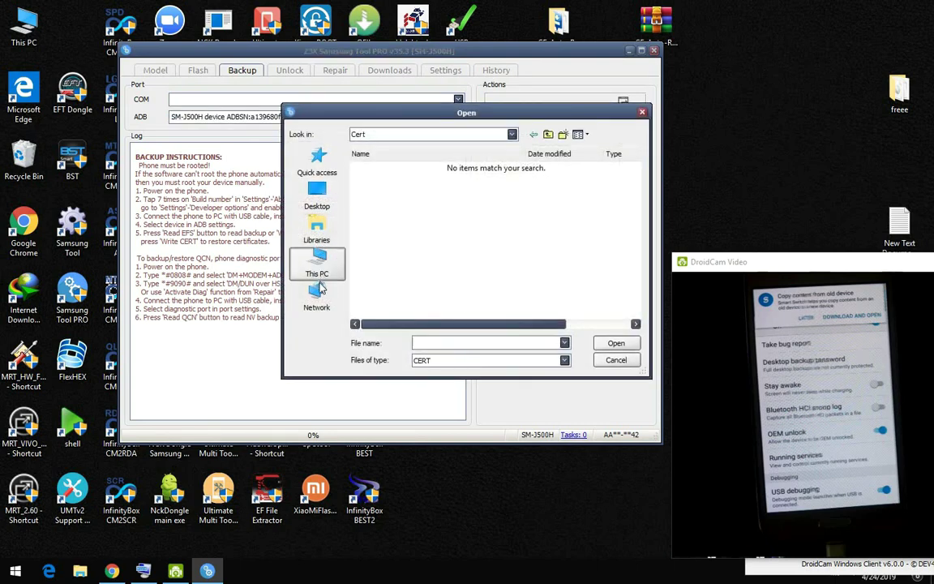
{"action": "left_click", "coordinate": [317, 256]}
{"action": "scroll", "coordinate": [450, 251], "scroll_direction": "down", "scroll_amount": 3}
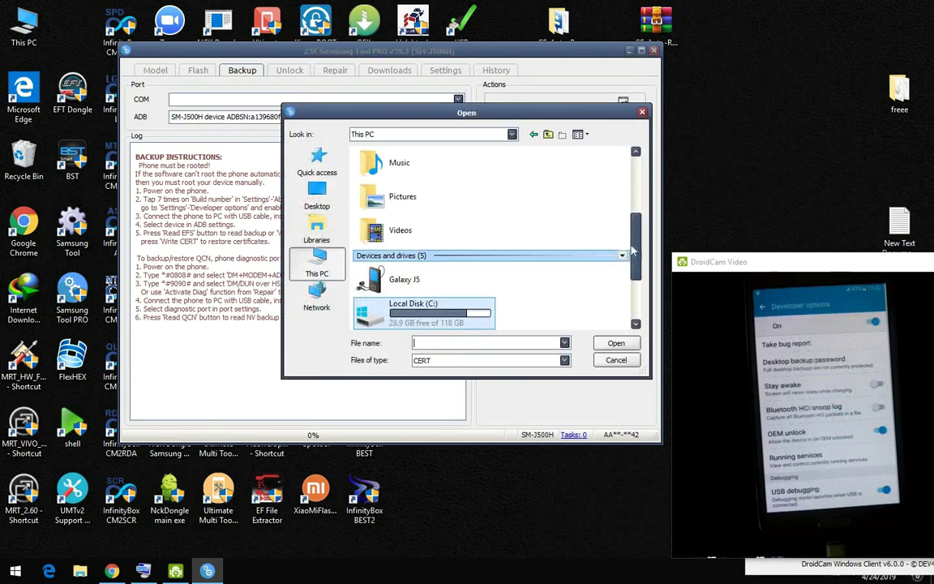
{"action": "scroll", "coordinate": [407, 285], "scroll_direction": "down", "scroll_amount": 2}
{"action": "double_click", "coordinate": [403, 279]}
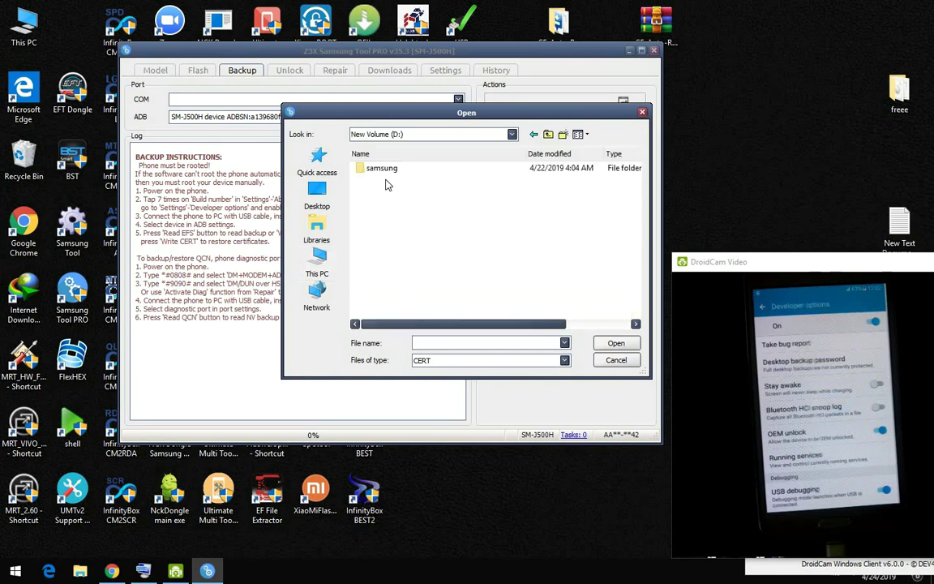
{"action": "double_click", "coordinate": [377, 164]}
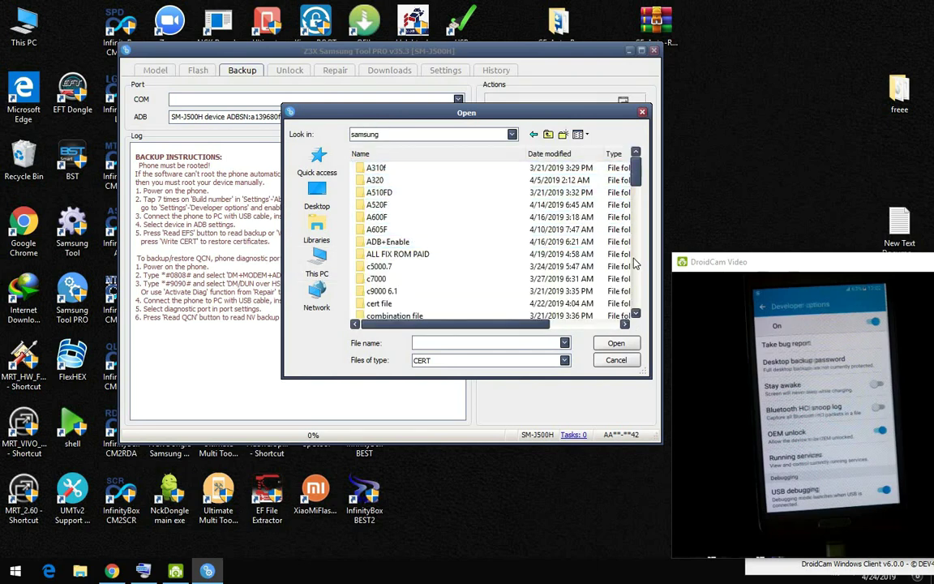
Check the J500H_XXU2BPK2_OXE2BPK3 folder inside J500H for a certificate file and return to the samsung folder.
{"action": "left_click_drag", "start_coordinate": [635, 168], "coordinate": [640, 270]}
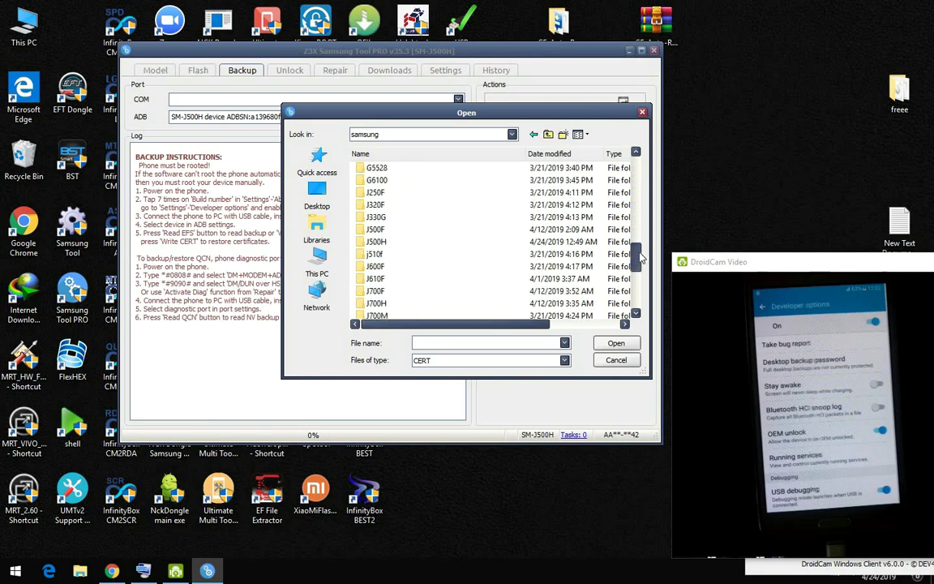
{"action": "double_click", "coordinate": [375, 241]}
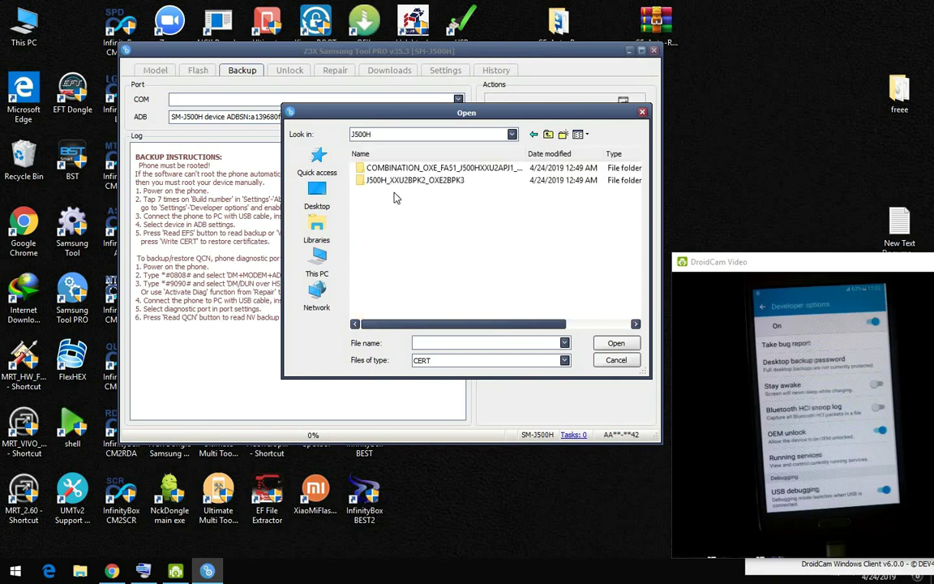
{"action": "double_click", "coordinate": [398, 179]}
{"action": "double_click", "coordinate": [398, 169]}
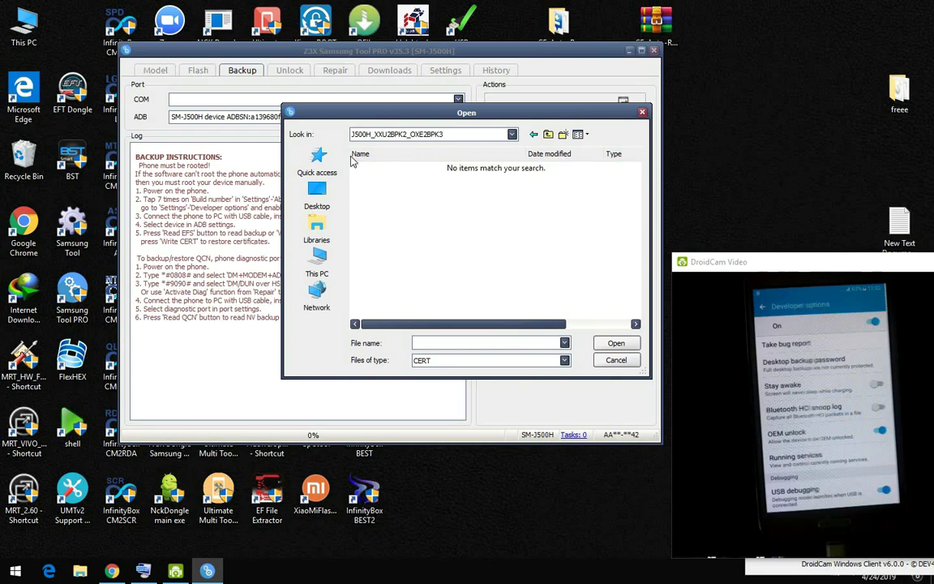
{"action": "left_click", "coordinate": [548, 134]}
{"action": "left_click", "coordinate": [548, 133]}
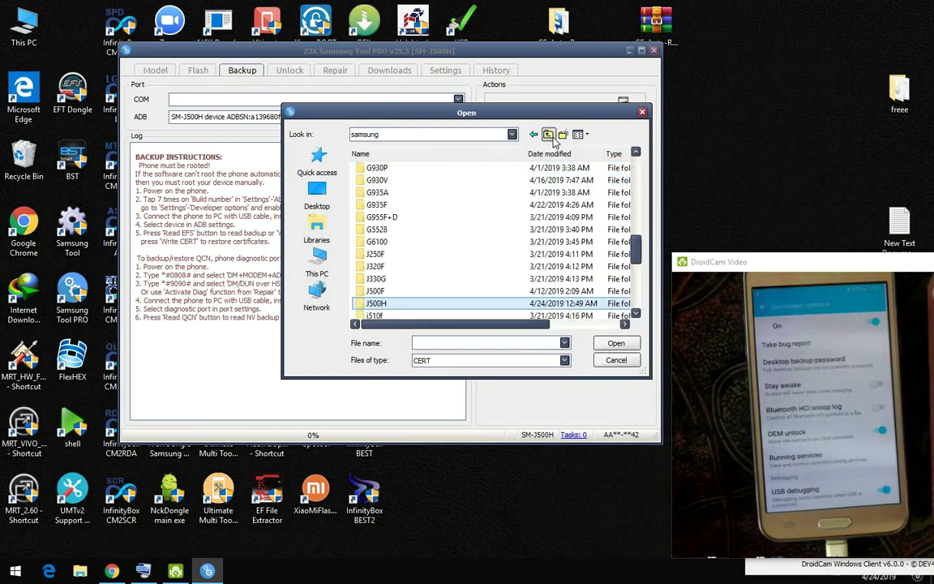
Write the SM-J500H certificate from the cert file folder to the phone.
{"action": "left_click_drag", "start_coordinate": [625, 248], "coordinate": [640, 166]}
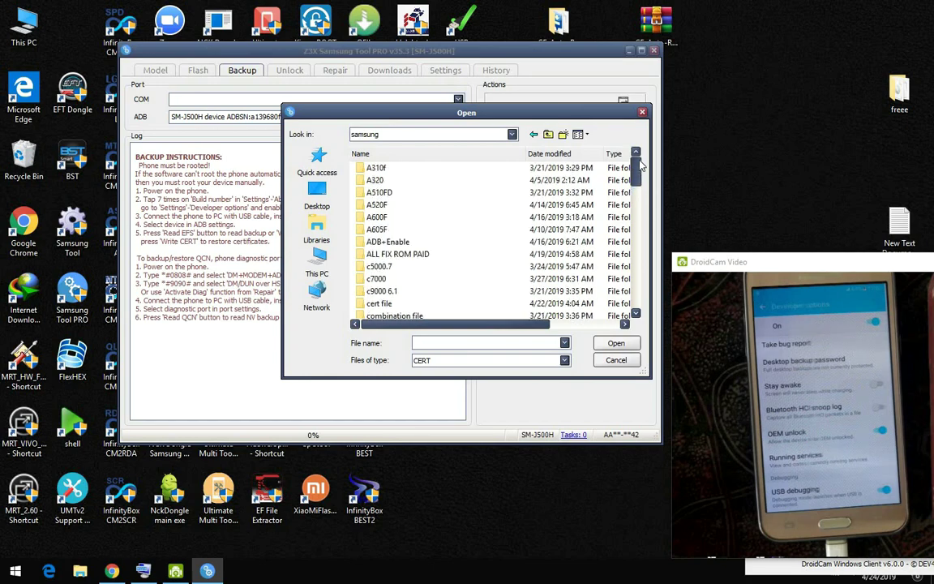
{"action": "left_click", "coordinate": [640, 198]}
{"action": "scroll", "coordinate": [403, 221], "scroll_direction": "up", "scroll_amount": 1}
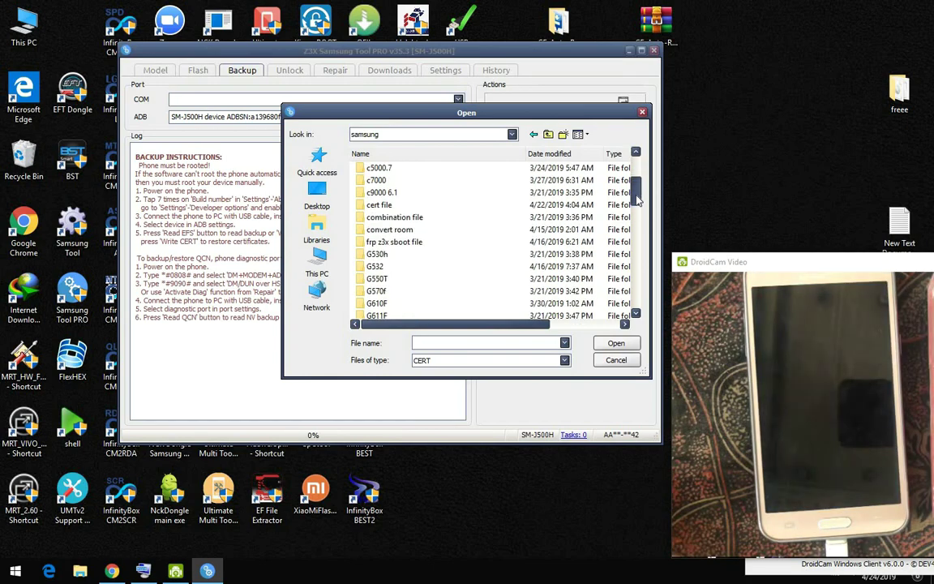
{"action": "double_click", "coordinate": [381, 206]}
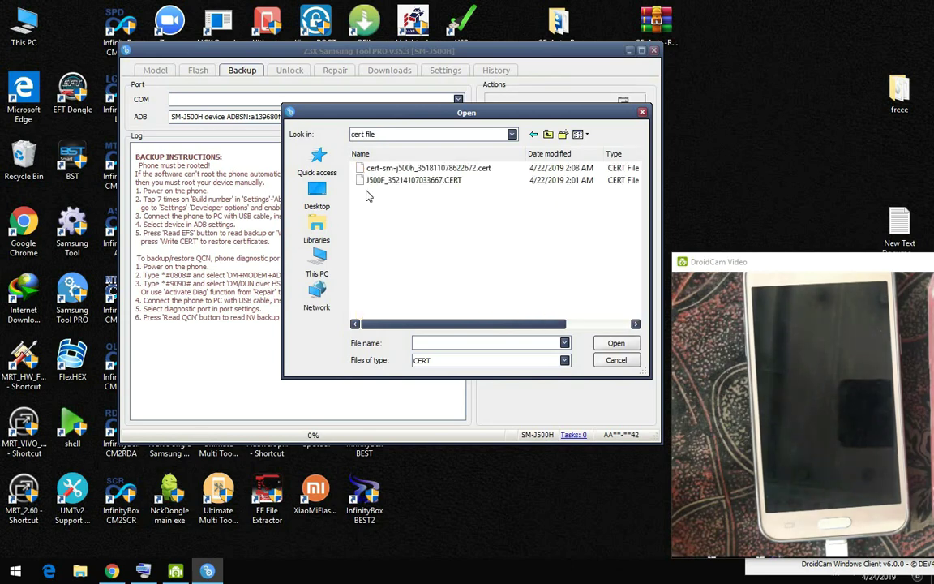
{"action": "double_click", "coordinate": [417, 168]}
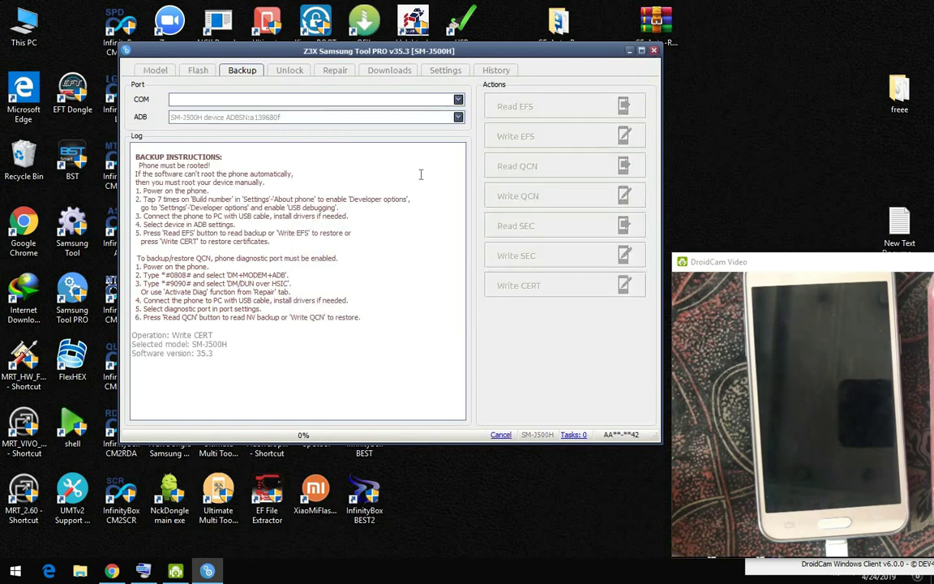
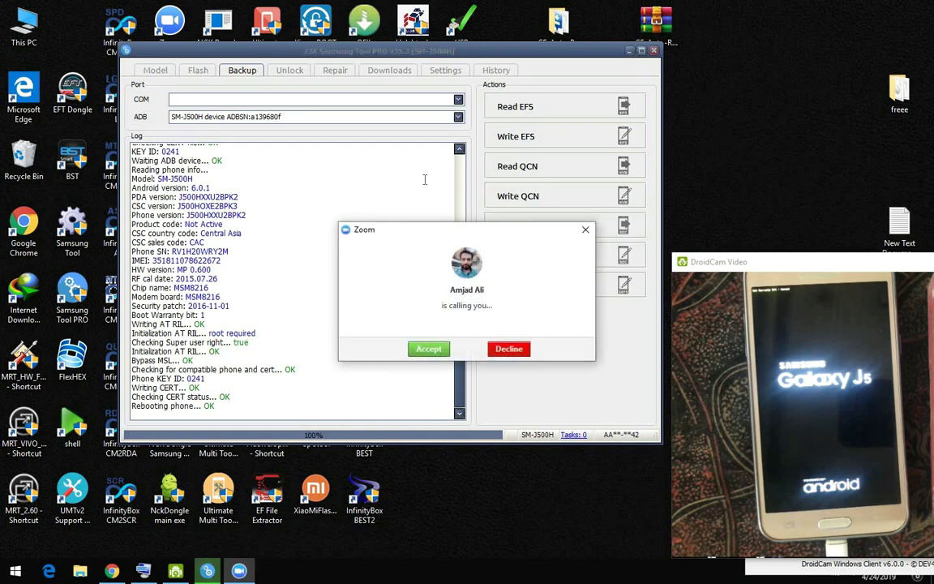
Dismiss the incoming Zoom calls.
{"action": "left_click", "coordinate": [585, 230]}
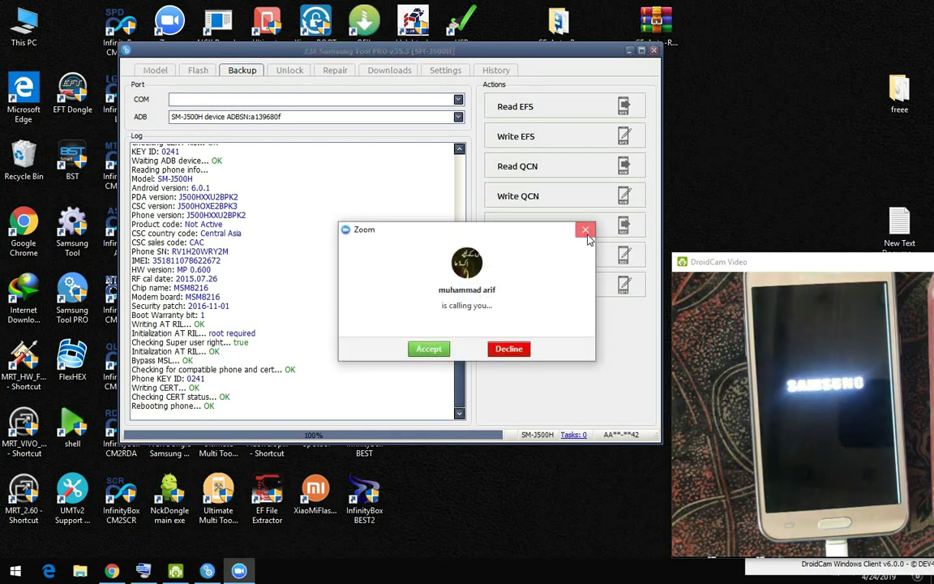
{"action": "left_click", "coordinate": [508, 349]}
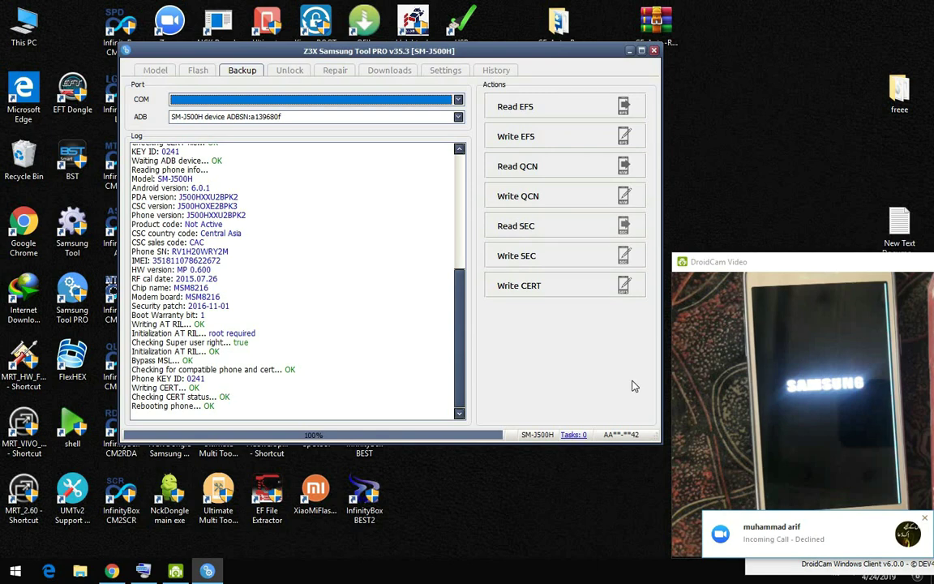
Create a new text document on the desktop and open it in Notepad.
{"action": "right_click", "coordinate": [466, 493]}
{"action": "mouse_move", "coordinate": [494, 455]}
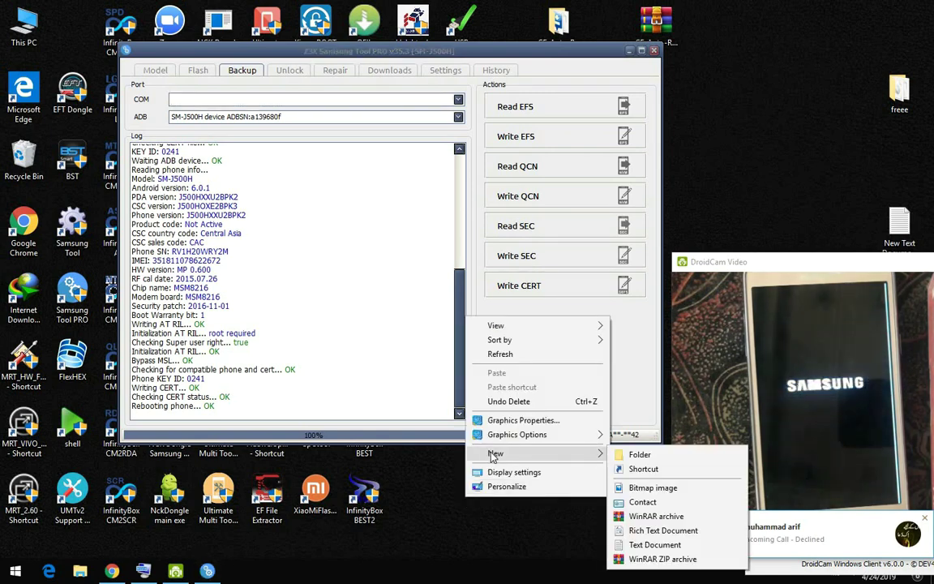
{"action": "left_click", "coordinate": [652, 544]}
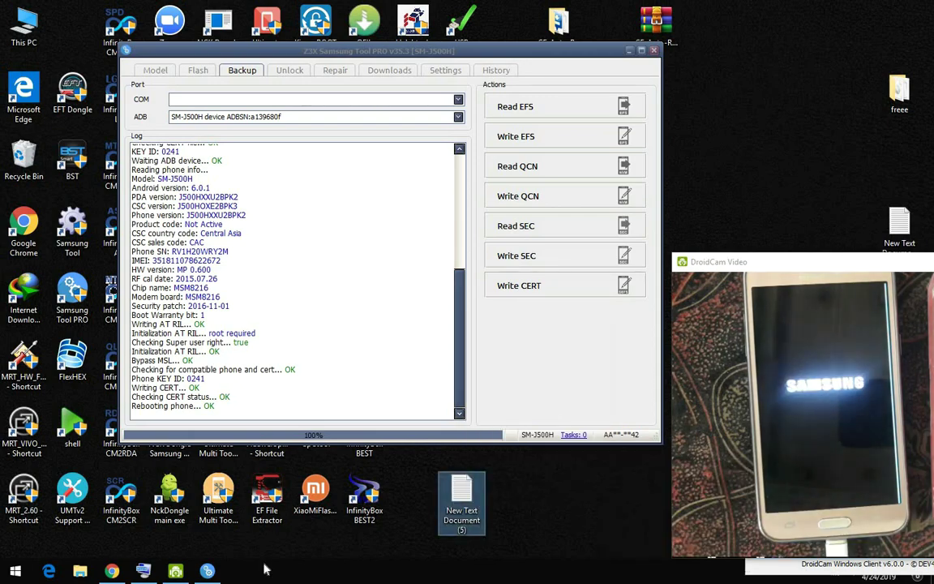
{"action": "left_click", "coordinate": [454, 496]}
{"action": "key", "text": "Return"}
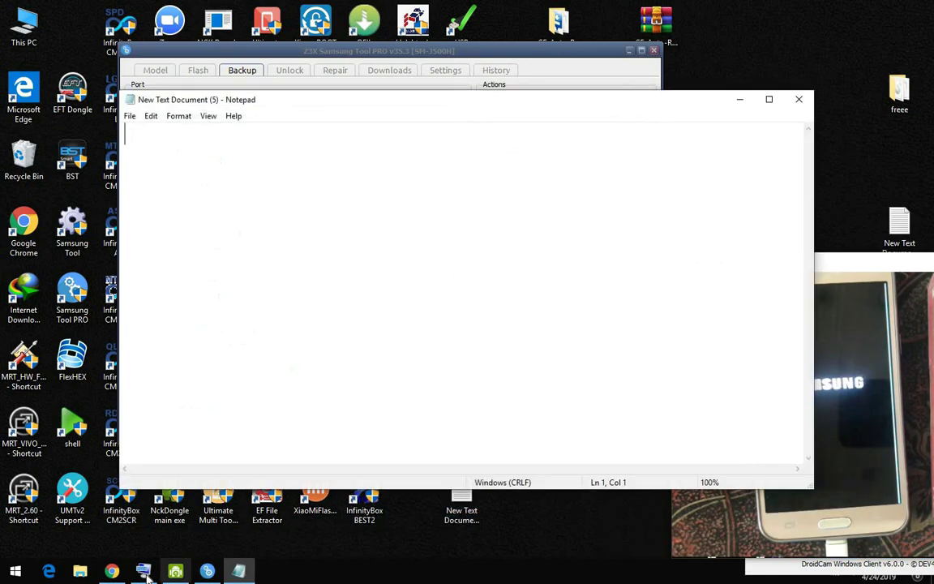
Bring up the on-screen keyboard and write the note "drk fix only need root" in the empty document.
{"action": "key", "text": "ctrl+super+o"}
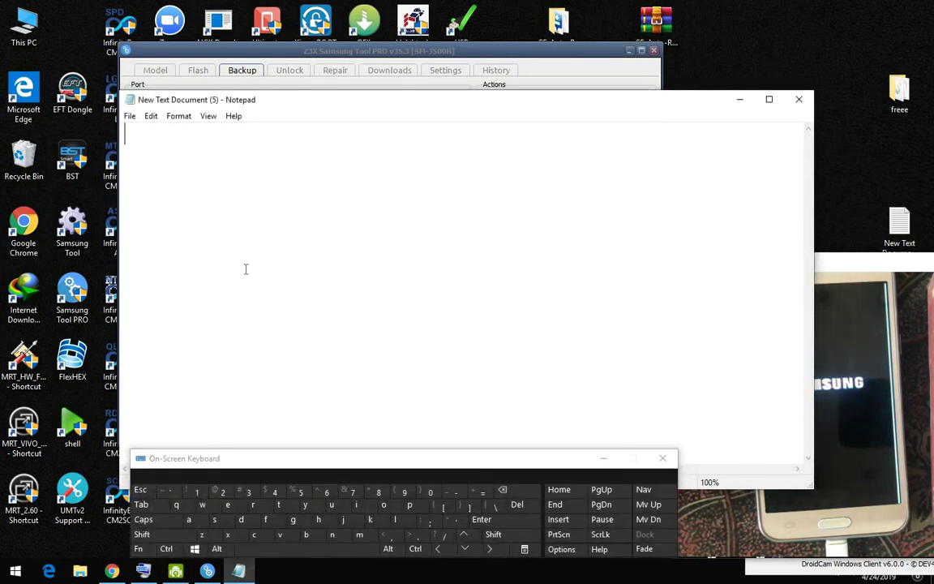
{"action": "left_click", "coordinate": [241, 519]}
{"action": "left_click", "coordinate": [254, 506]}
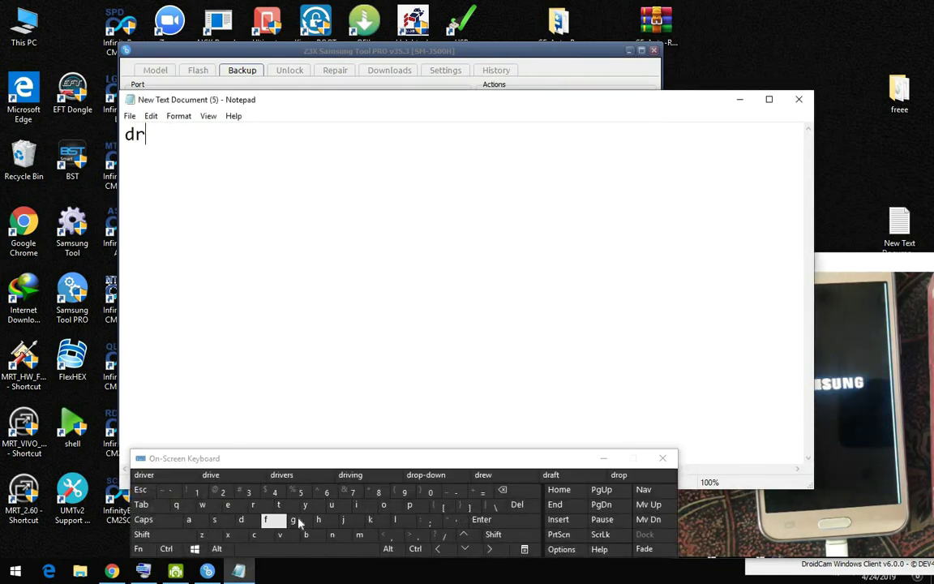
{"action": "left_click", "coordinate": [369, 518]}
{"action": "left_click", "coordinate": [338, 549]}
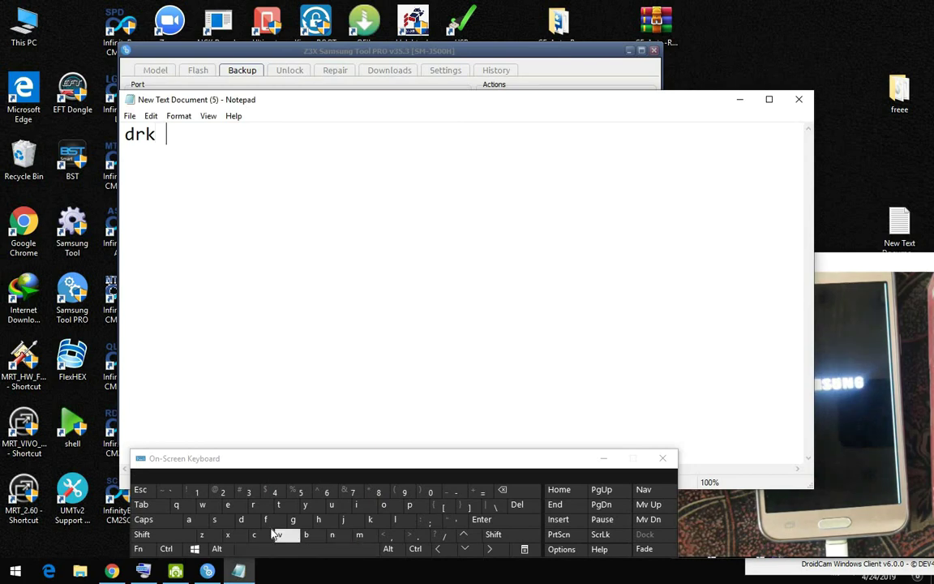
{"action": "left_click", "coordinate": [265, 519]}
{"action": "left_click", "coordinate": [356, 505]}
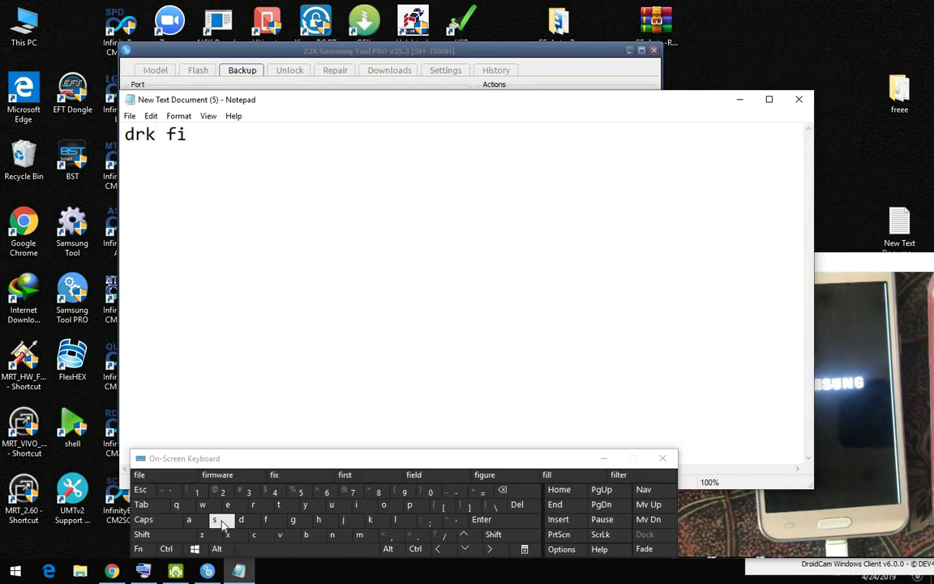
{"action": "left_click", "coordinate": [228, 534]}
{"action": "left_click", "coordinate": [296, 549]}
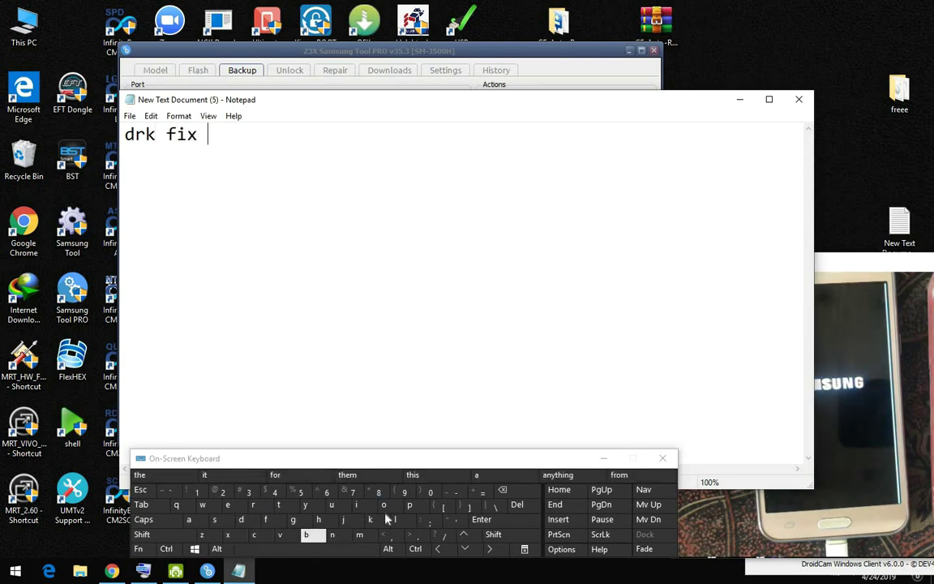
{"action": "left_click", "coordinate": [383, 504]}
{"action": "left_click", "coordinate": [332, 535]}
{"action": "left_click", "coordinate": [395, 519]}
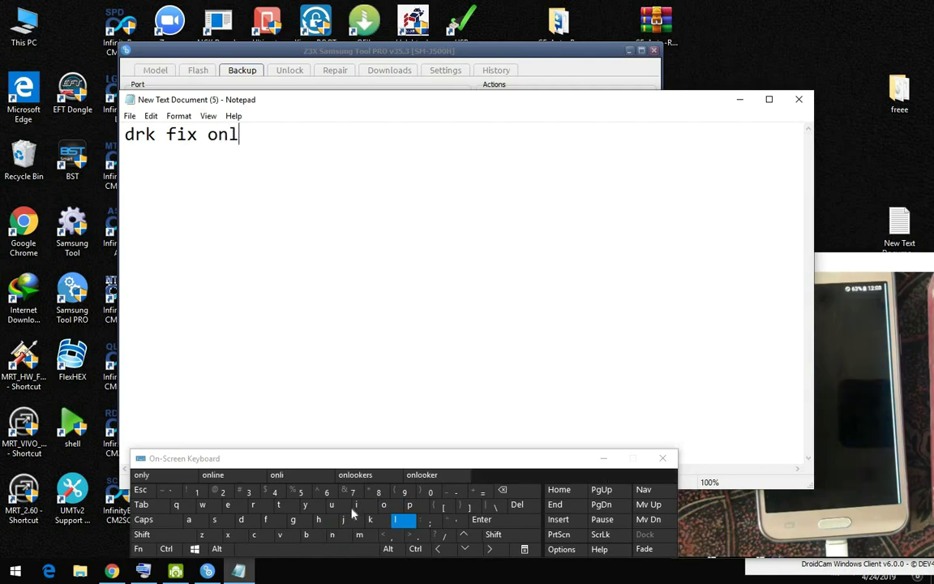
{"action": "left_click", "coordinate": [305, 504]}
{"action": "left_click", "coordinate": [306, 550]}
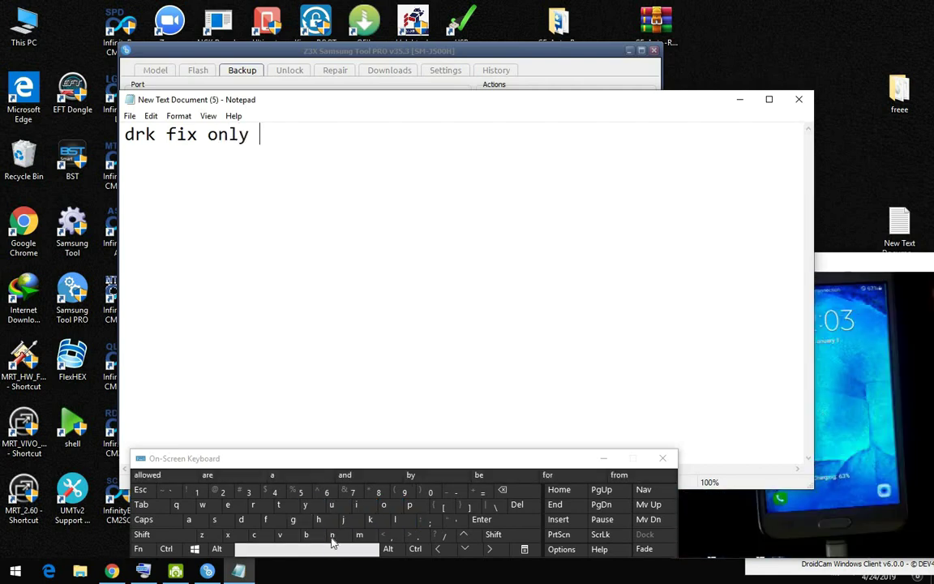
{"action": "left_click", "coordinate": [332, 534]}
{"action": "left_click", "coordinate": [228, 504]}
{"action": "left_click", "coordinate": [228, 504]}
{"action": "left_click", "coordinate": [241, 519]}
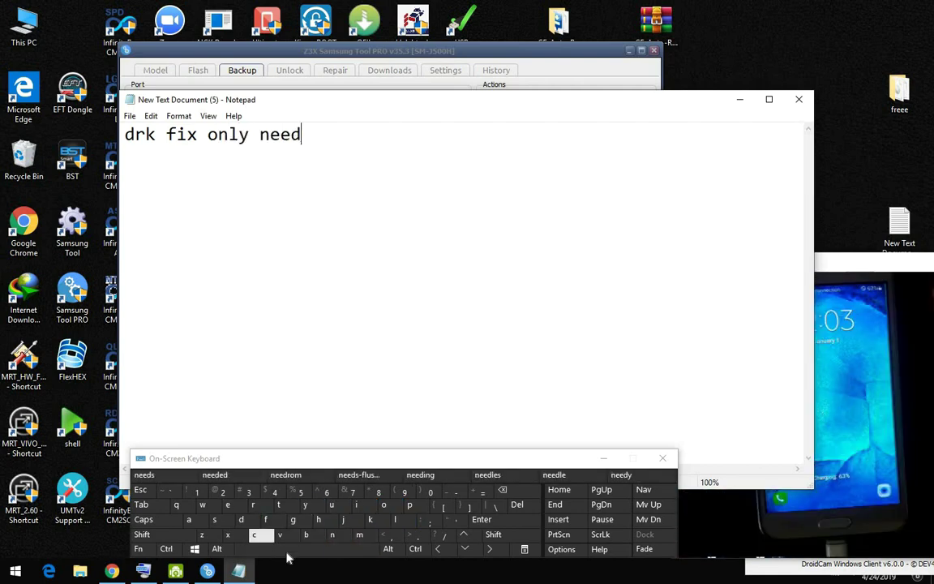
{"action": "left_click", "coordinate": [300, 550]}
{"action": "left_click", "coordinate": [252, 504]}
{"action": "left_click", "coordinate": [383, 505]}
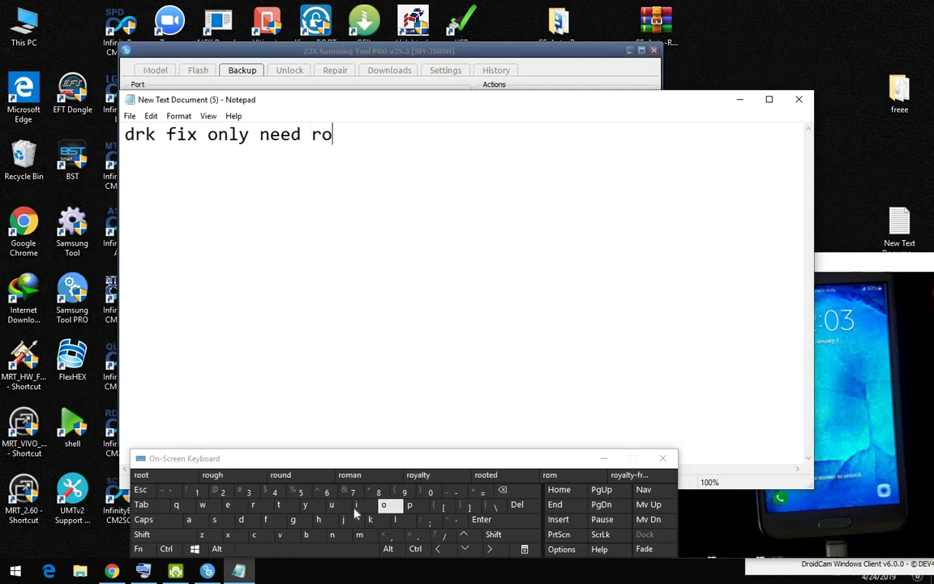
{"action": "left_click", "coordinate": [383, 505]}
{"action": "left_click", "coordinate": [278, 504]}
{"action": "left_click", "coordinate": [305, 551]}
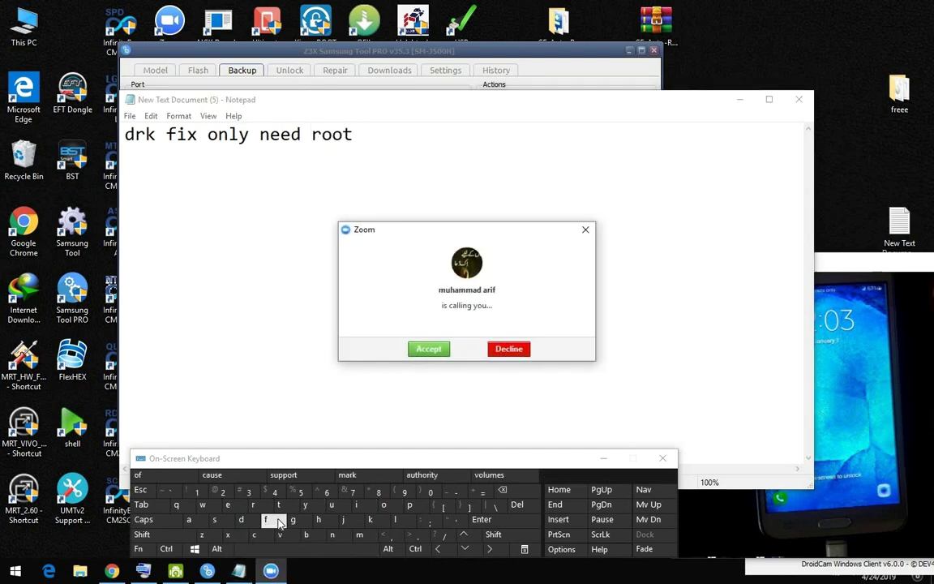
Decline the incoming Zoom call and append the word "file" to the note after "root".
{"action": "left_click", "coordinate": [281, 525]}
{"action": "left_click", "coordinate": [509, 348]}
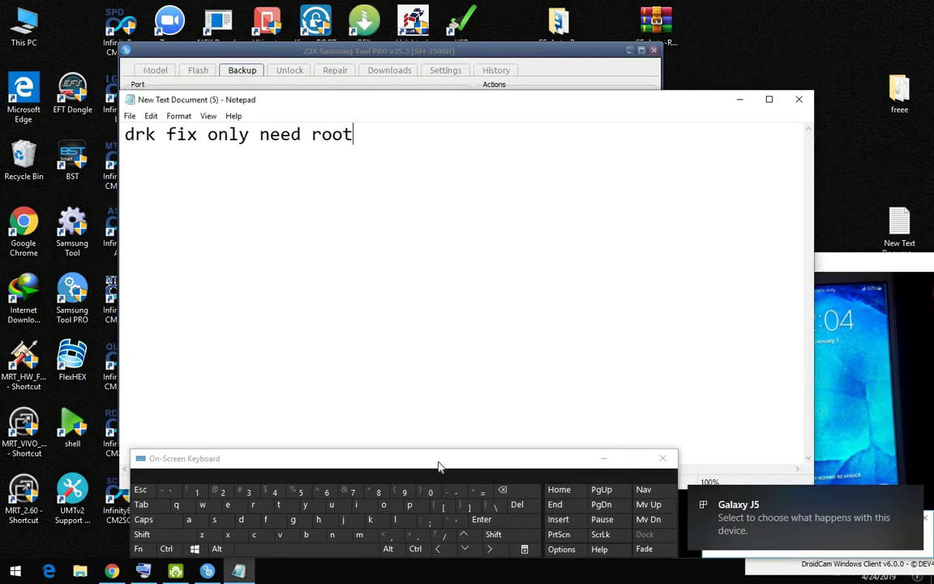
{"action": "left_click", "coordinate": [265, 519]}
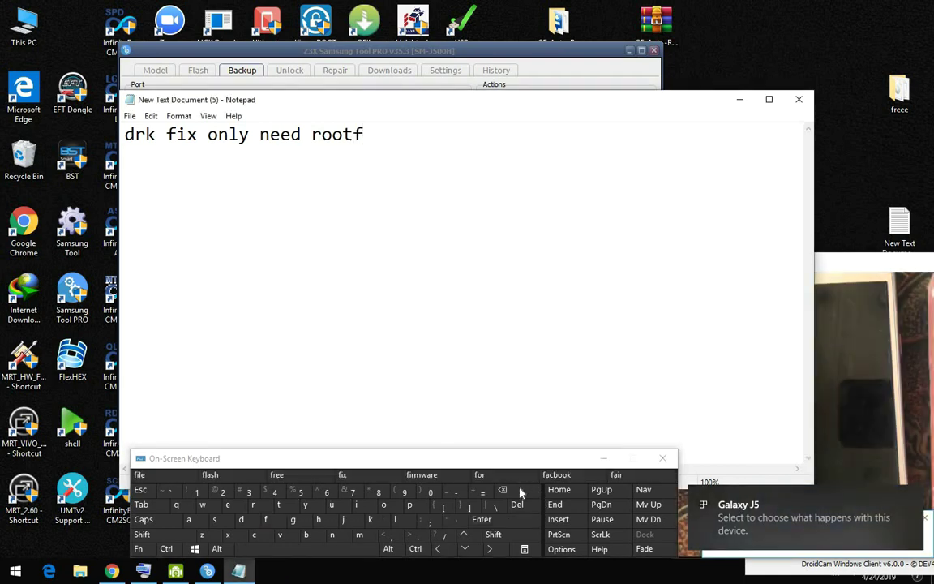
{"action": "left_click", "coordinate": [502, 490]}
{"action": "left_click", "coordinate": [356, 548]}
{"action": "left_click", "coordinate": [265, 519]}
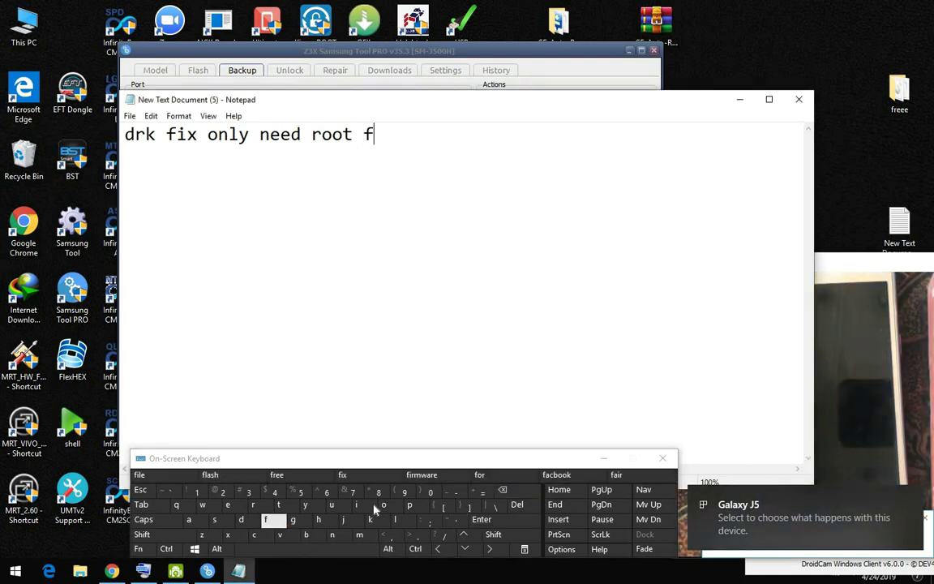
{"action": "left_click", "coordinate": [369, 510]}
{"action": "left_click", "coordinate": [369, 520]}
{"action": "left_click", "coordinate": [395, 520]}
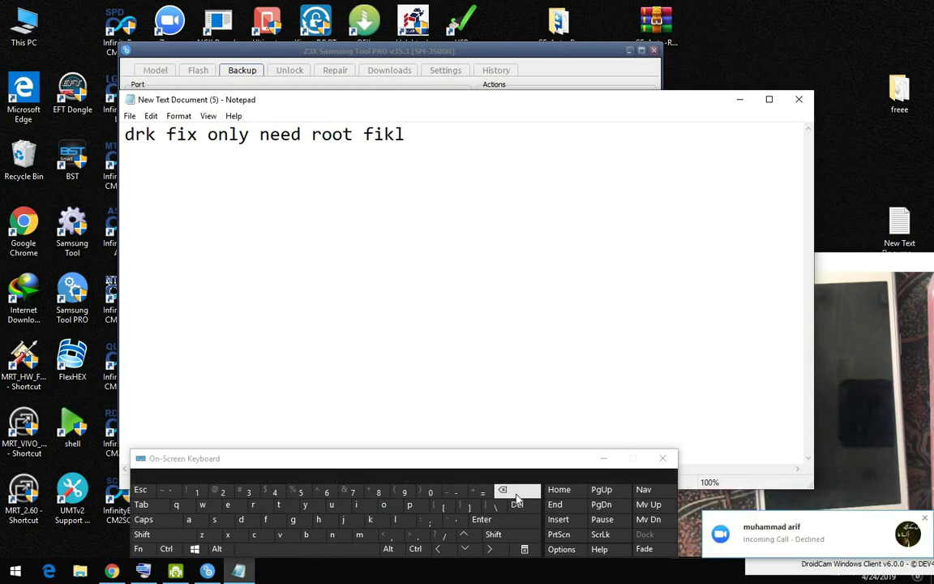
{"action": "left_click", "coordinate": [515, 491]}
{"action": "left_click", "coordinate": [514, 491]}
{"action": "left_click", "coordinate": [399, 522]}
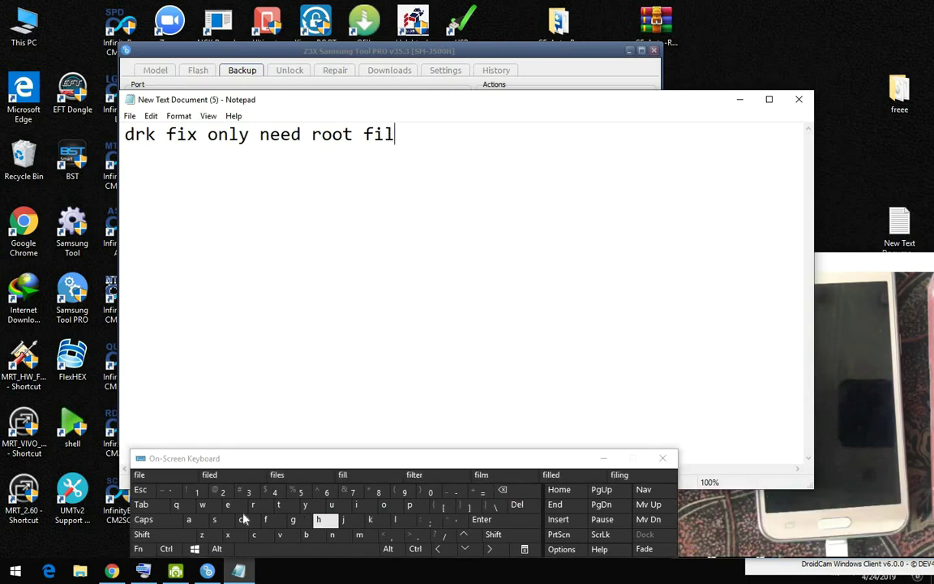
{"action": "left_click", "coordinate": [227, 504]}
{"action": "left_click", "coordinate": [305, 550]}
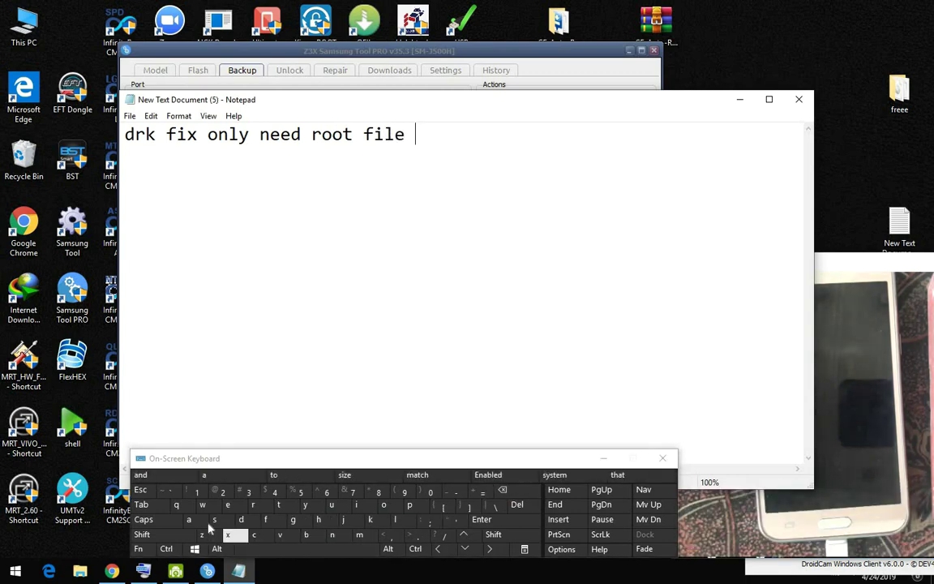
Continue the note with the word "after" following "root file".
{"action": "left_click", "coordinate": [189, 519]}
{"action": "left_click", "coordinate": [267, 521]}
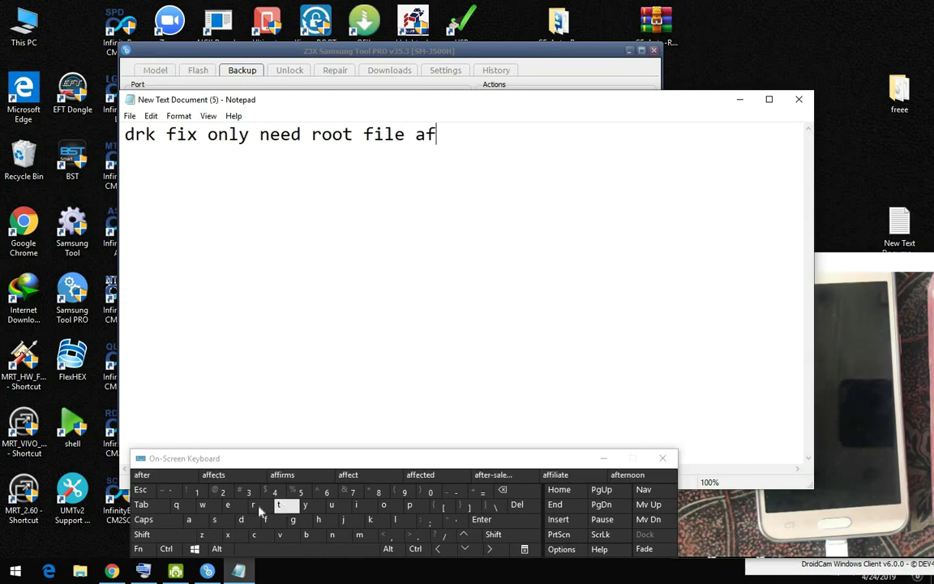
{"action": "left_click", "coordinate": [278, 504]}
{"action": "left_click", "coordinate": [228, 505]}
{"action": "left_click", "coordinate": [253, 504]}
{"action": "left_click", "coordinate": [280, 551]}
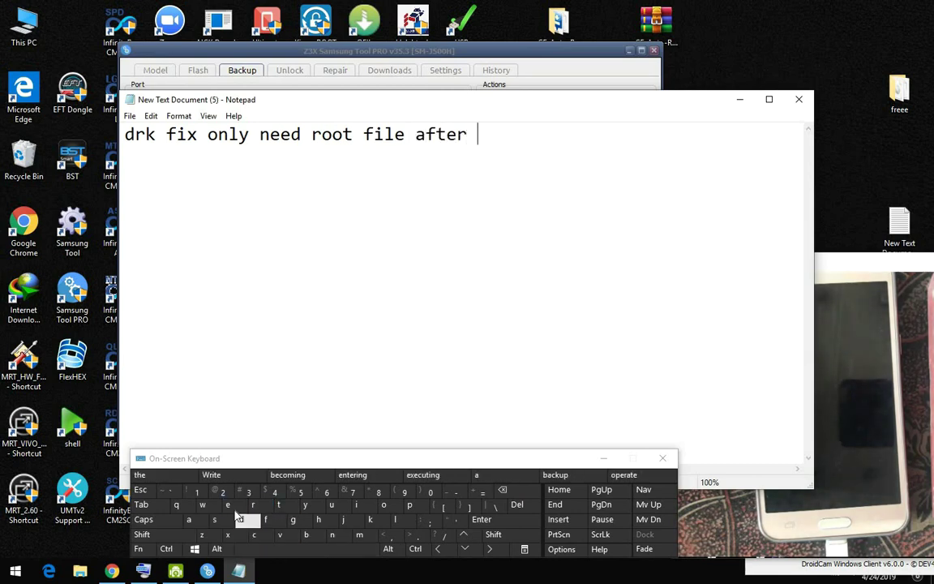
Add the word "emergency" to the end of the note.
{"action": "left_click", "coordinate": [229, 505]}
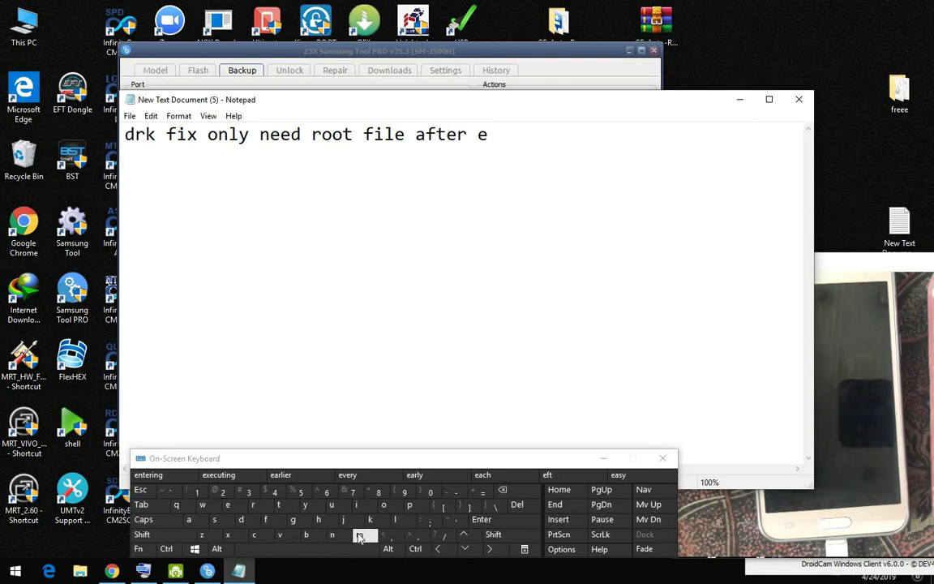
{"action": "left_click", "coordinate": [359, 535]}
{"action": "left_click", "coordinate": [229, 504]}
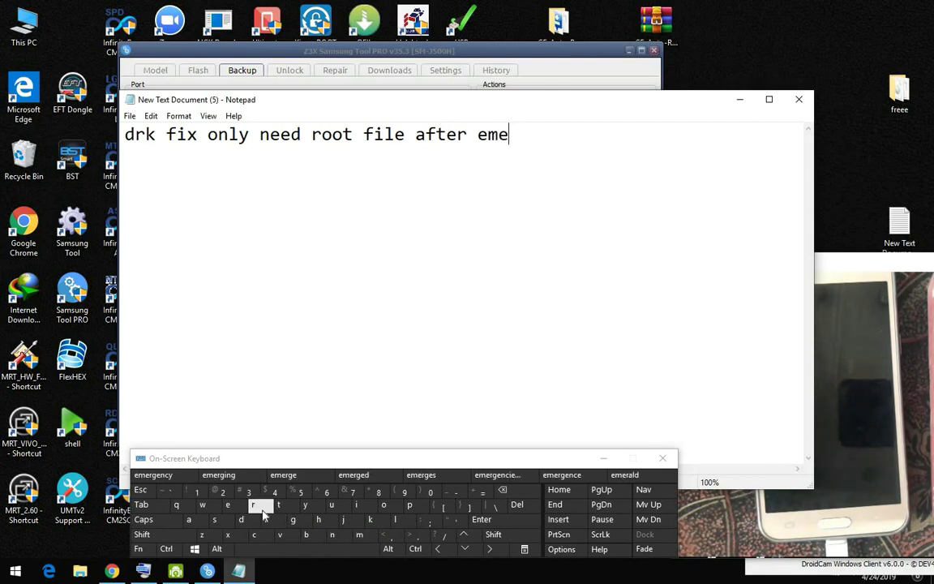
{"action": "left_click", "coordinate": [253, 504]}
{"action": "left_click", "coordinate": [228, 505]}
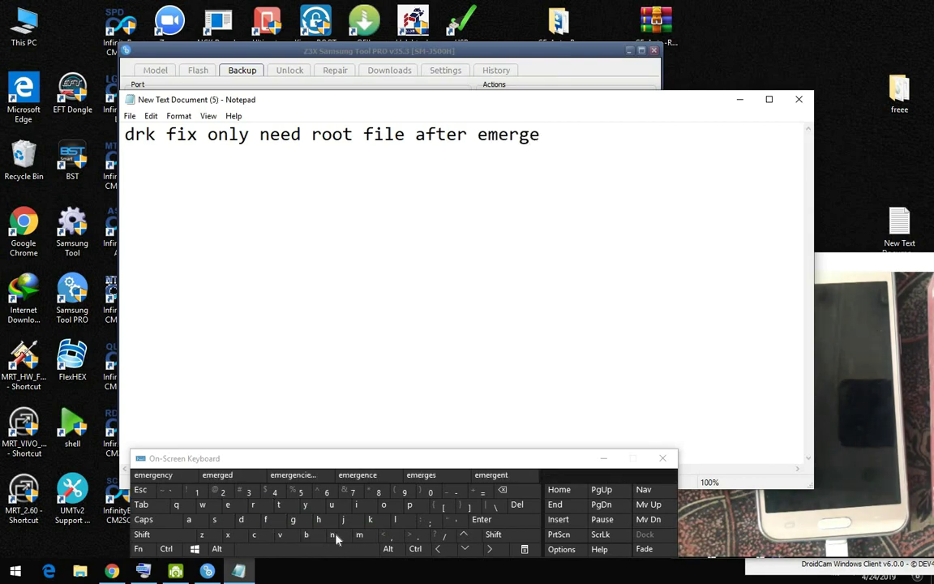
{"action": "left_click", "coordinate": [332, 534]}
{"action": "left_click", "coordinate": [254, 534]}
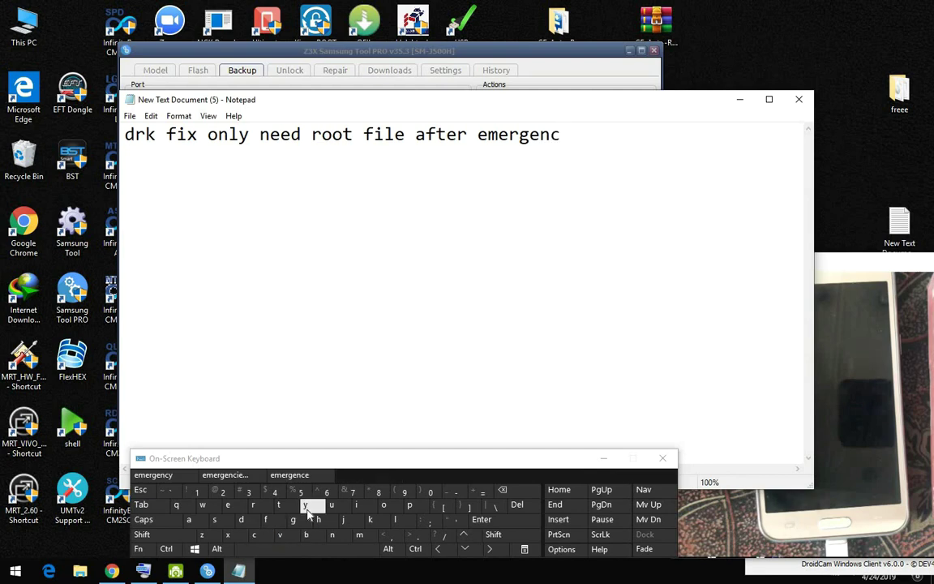
{"action": "left_click", "coordinate": [308, 508]}
{"action": "left_click", "coordinate": [311, 551]}
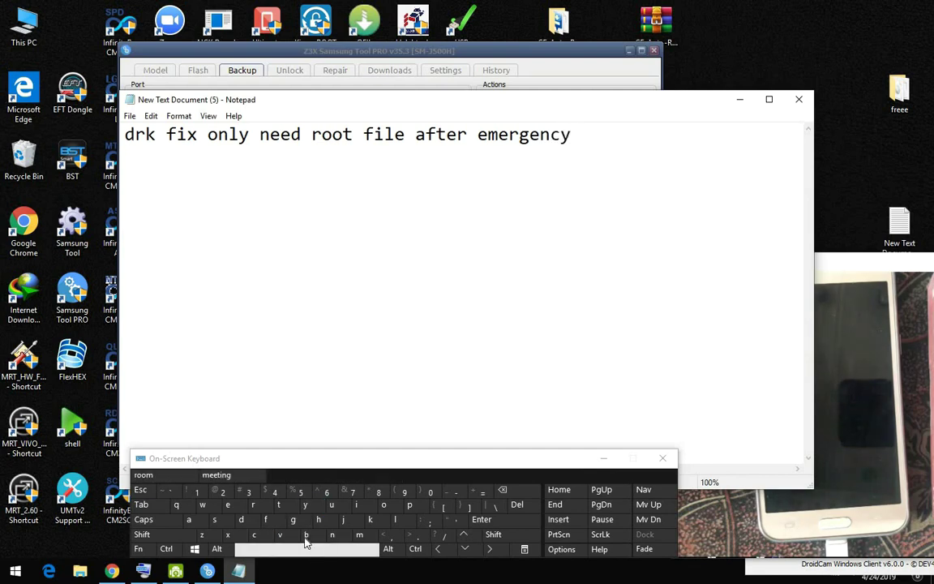
Extend the note with the words "call fix" after "emergency".
{"action": "left_click", "coordinate": [253, 535]}
{"action": "left_click", "coordinate": [188, 519]}
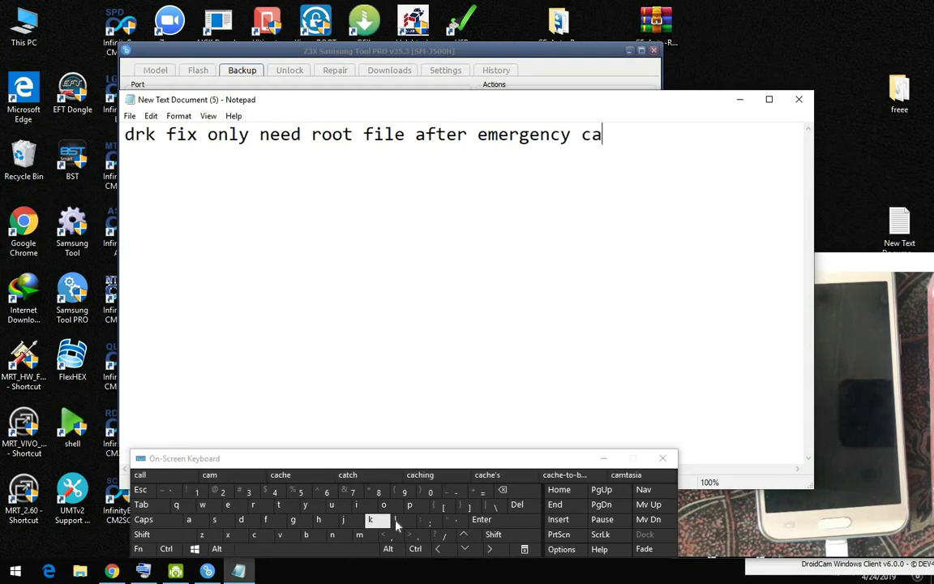
{"action": "left_click", "coordinate": [394, 519]}
{"action": "left_click", "coordinate": [395, 520]}
{"action": "left_click", "coordinate": [284, 549]}
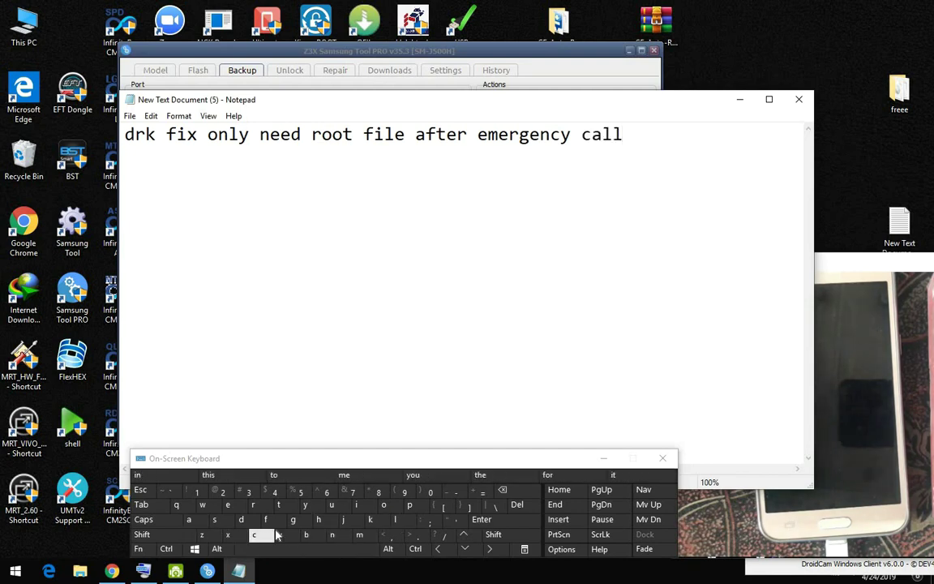
{"action": "left_click", "coordinate": [265, 520]}
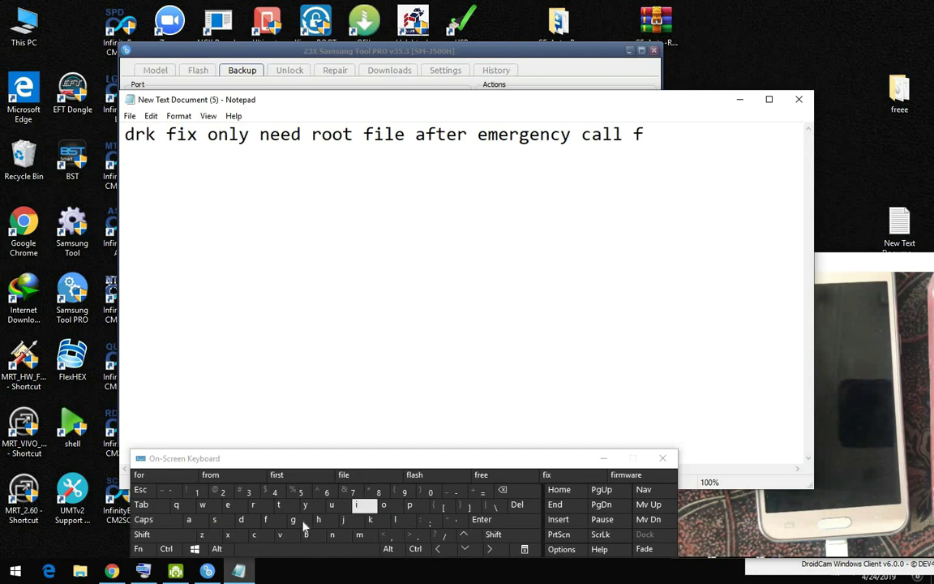
{"action": "left_click", "coordinate": [357, 504]}
{"action": "left_click", "coordinate": [230, 535]}
{"action": "left_click", "coordinate": [308, 550]}
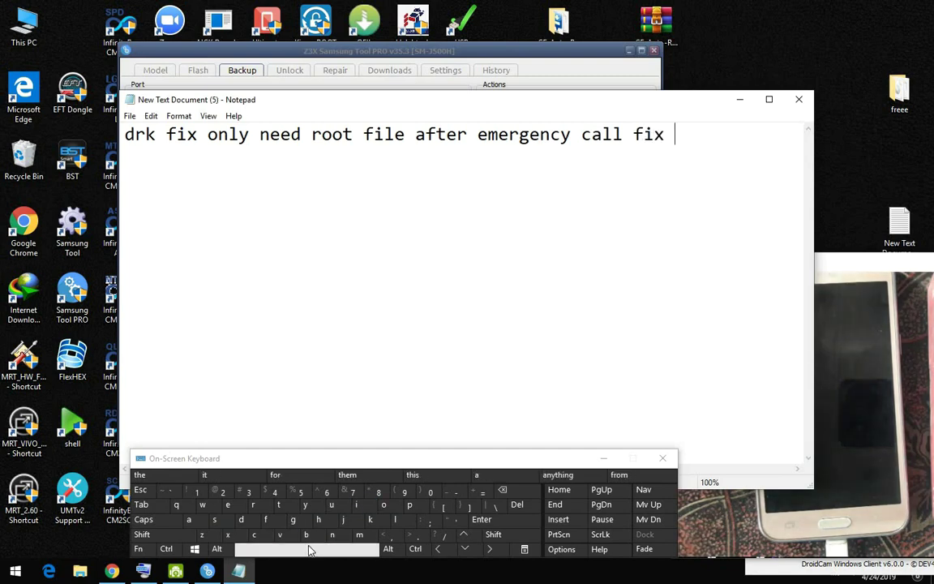
Finish the note with "write cert file" and put the on-screen keyboard away.
{"action": "left_click", "coordinate": [202, 505]}
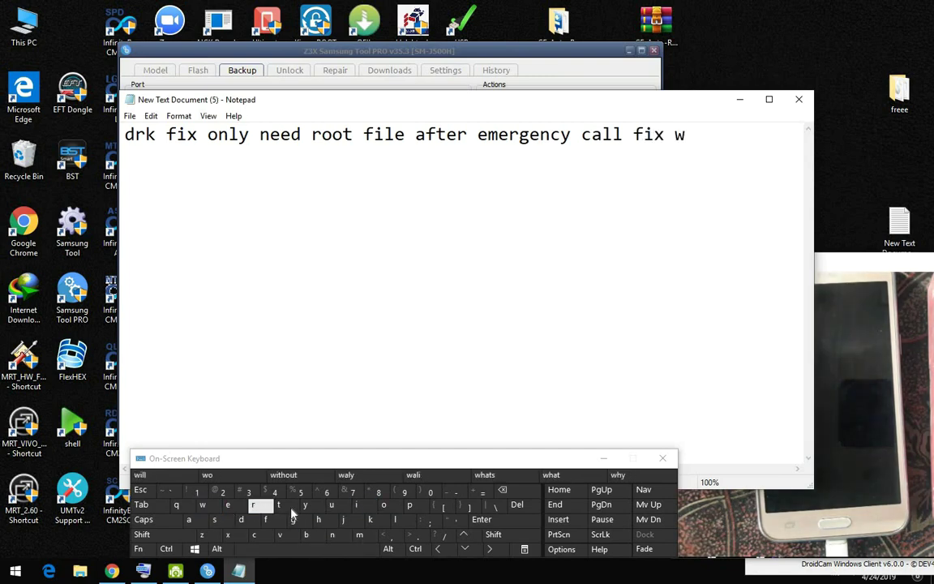
{"action": "left_click", "coordinate": [253, 505]}
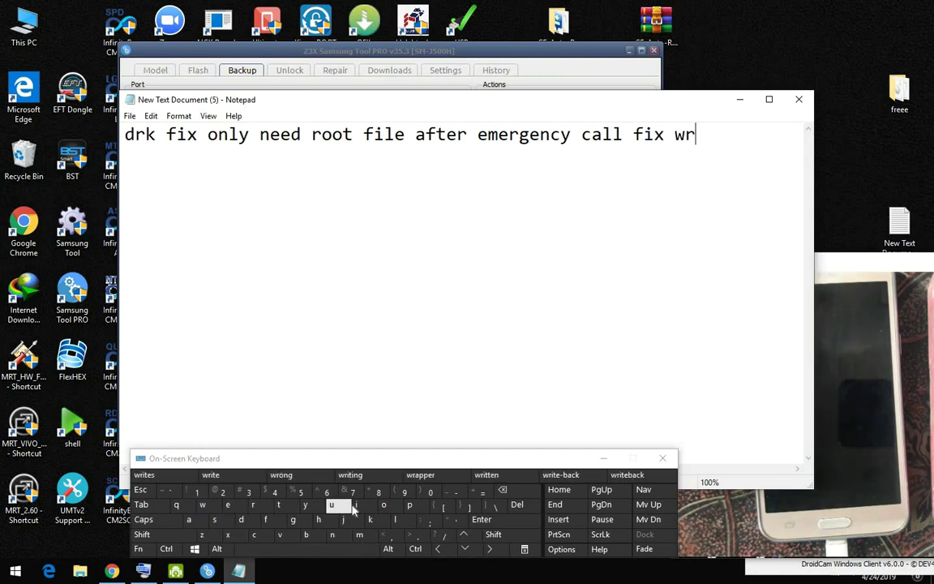
{"action": "left_click", "coordinate": [243, 506]}
{"action": "left_click", "coordinate": [296, 551]}
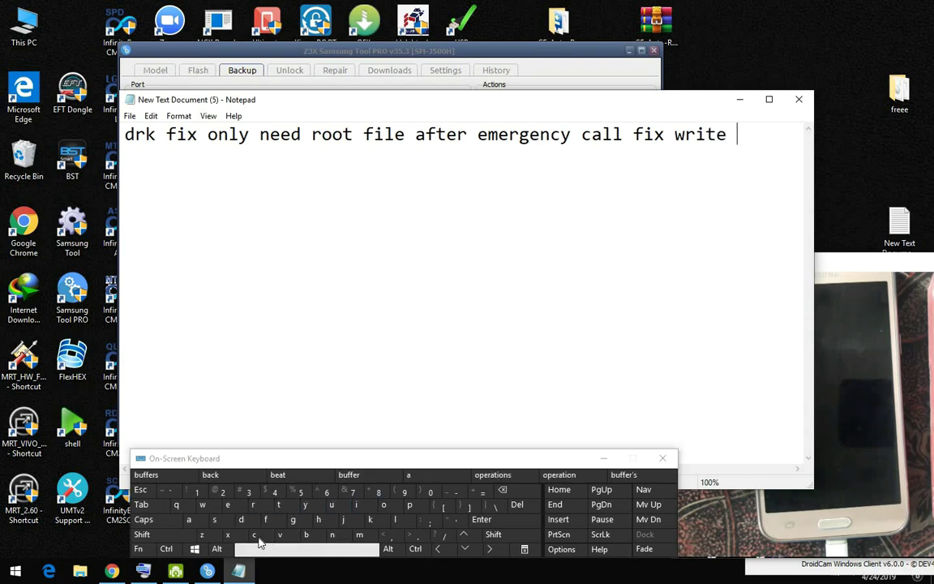
{"action": "left_click", "coordinate": [254, 535]}
{"action": "left_click", "coordinate": [230, 504]}
{"action": "left_click", "coordinate": [254, 505]}
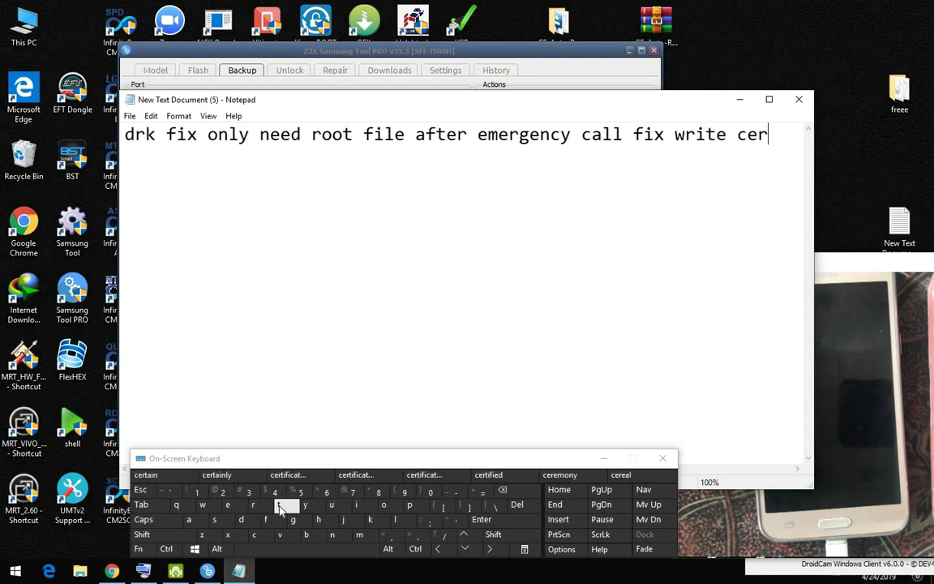
{"action": "left_click", "coordinate": [290, 551]}
{"action": "left_click", "coordinate": [265, 519]}
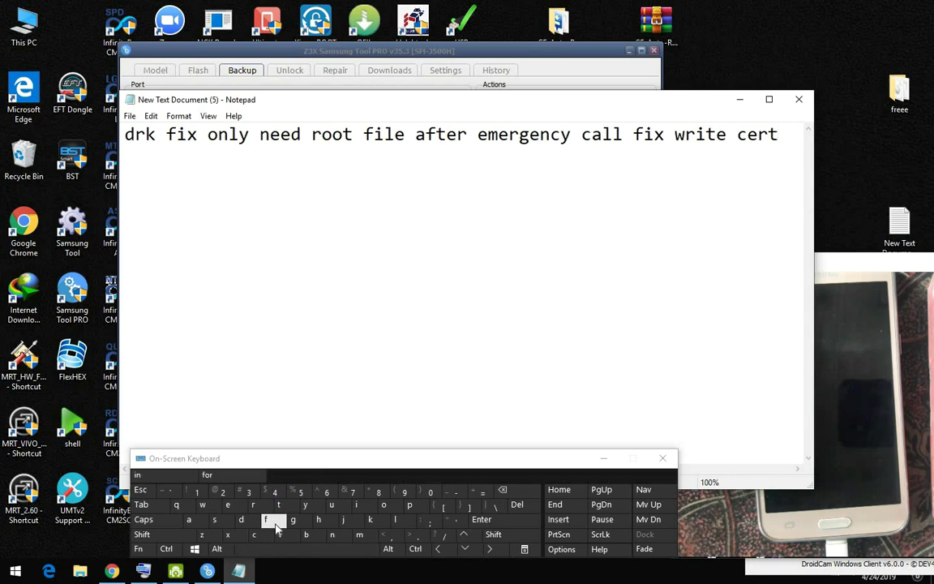
{"action": "left_click", "coordinate": [357, 505]}
{"action": "left_click", "coordinate": [394, 519]}
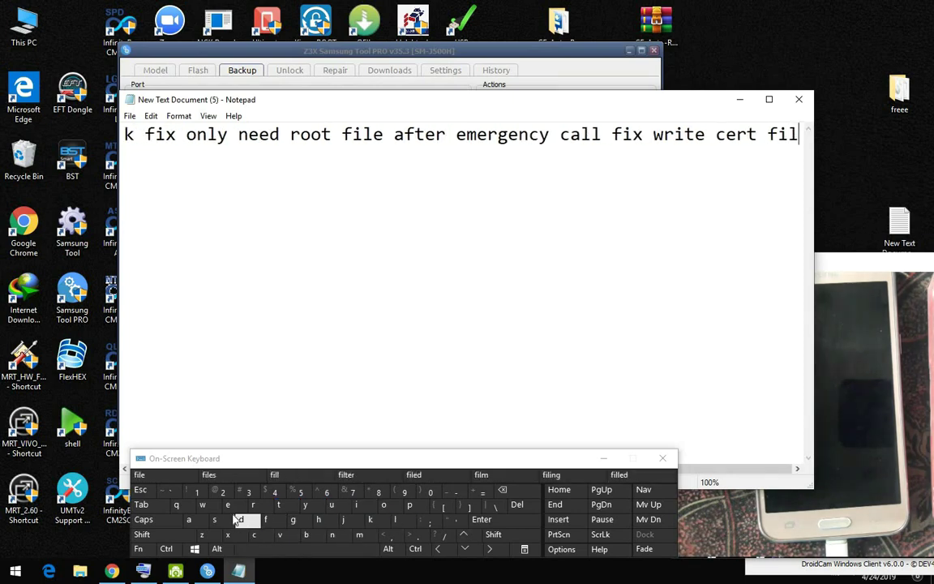
{"action": "left_click", "coordinate": [228, 506]}
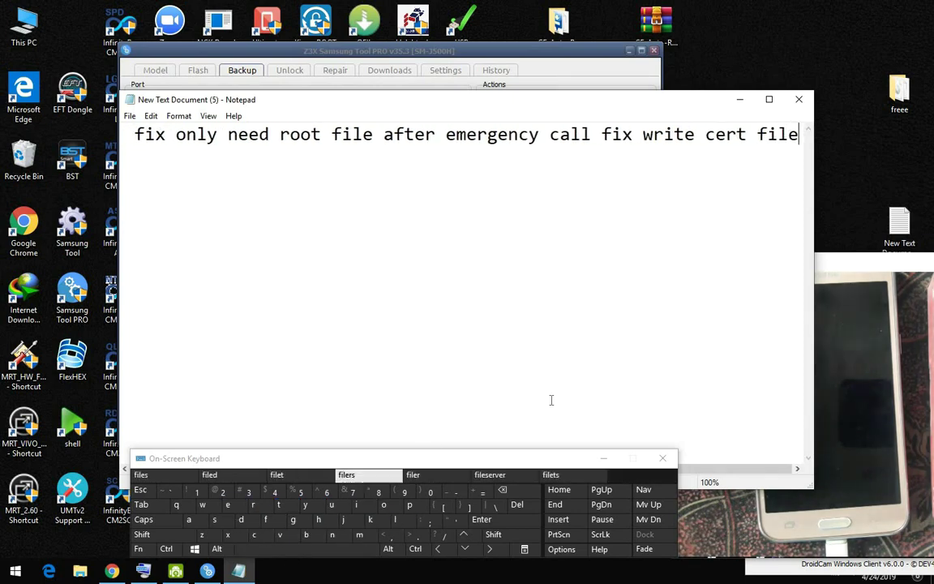
{"action": "left_click", "coordinate": [607, 460]}
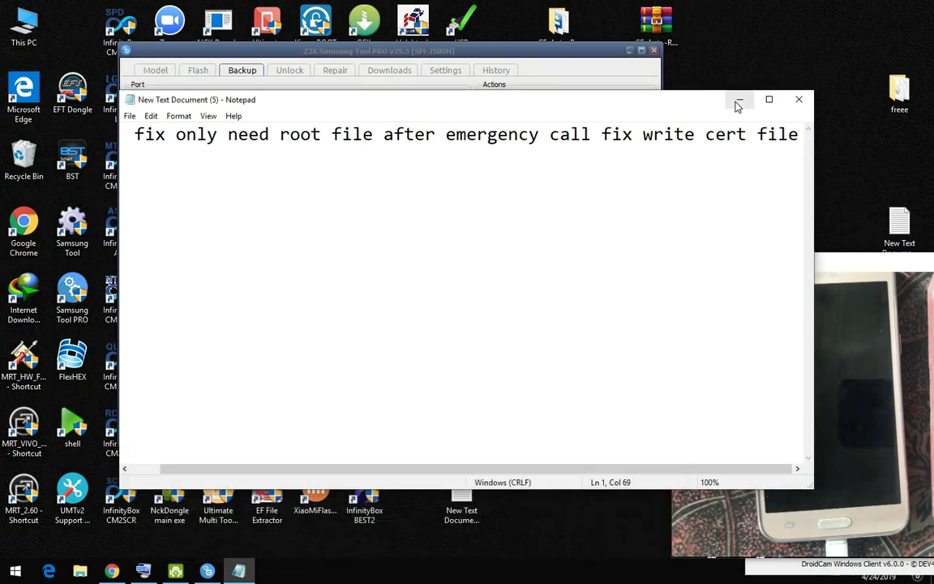